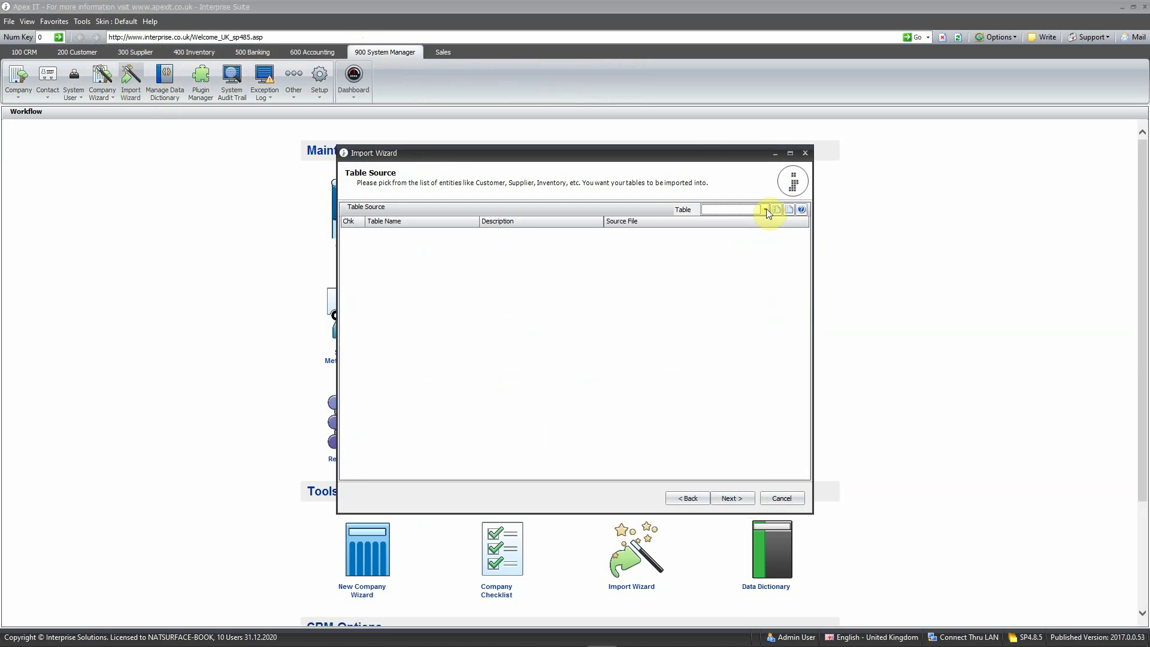
Set the import table source to Customer and create a template for the Customers table.
left_click(766, 210)
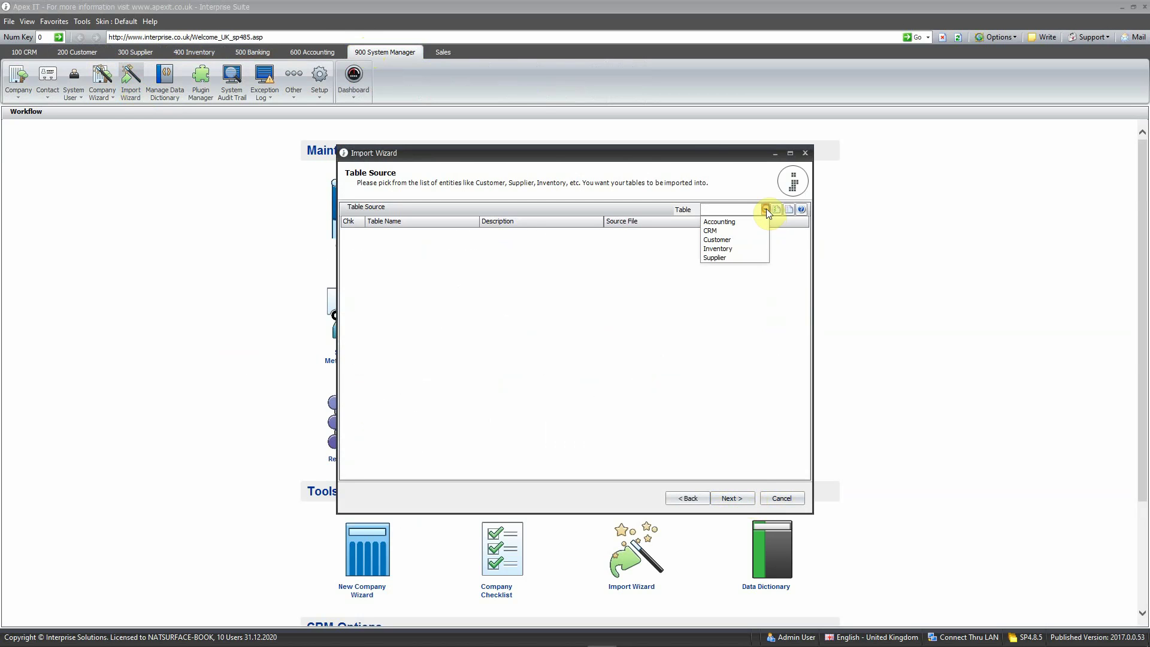
left_click(748, 240)
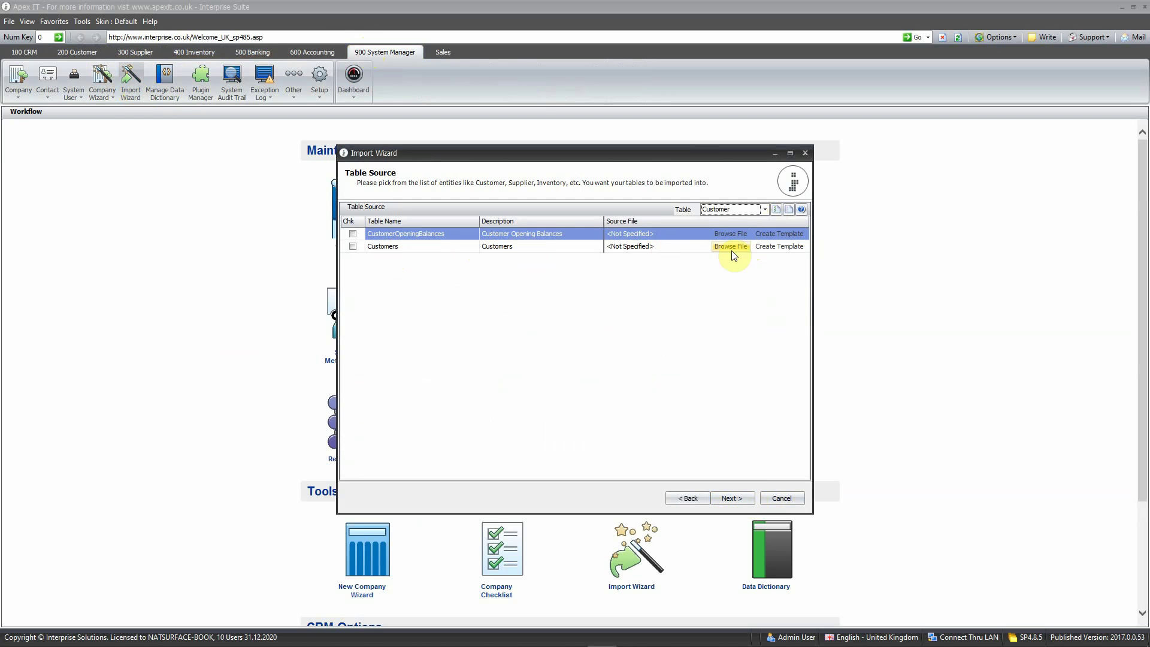
left_click(771, 248)
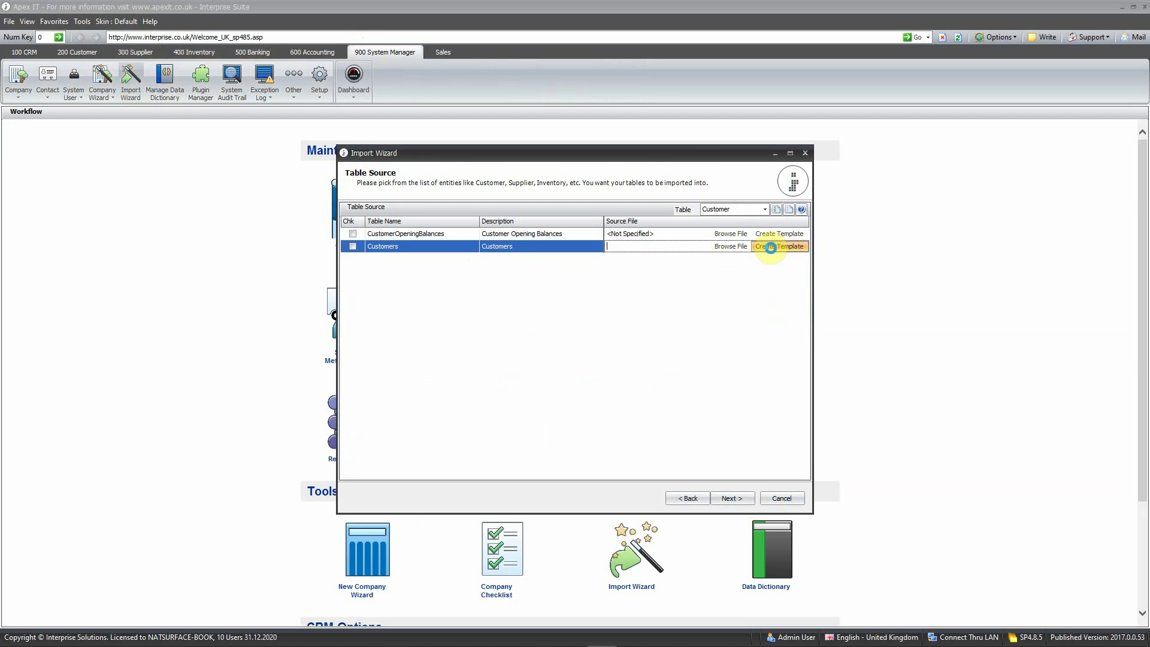
left_click(771, 248)
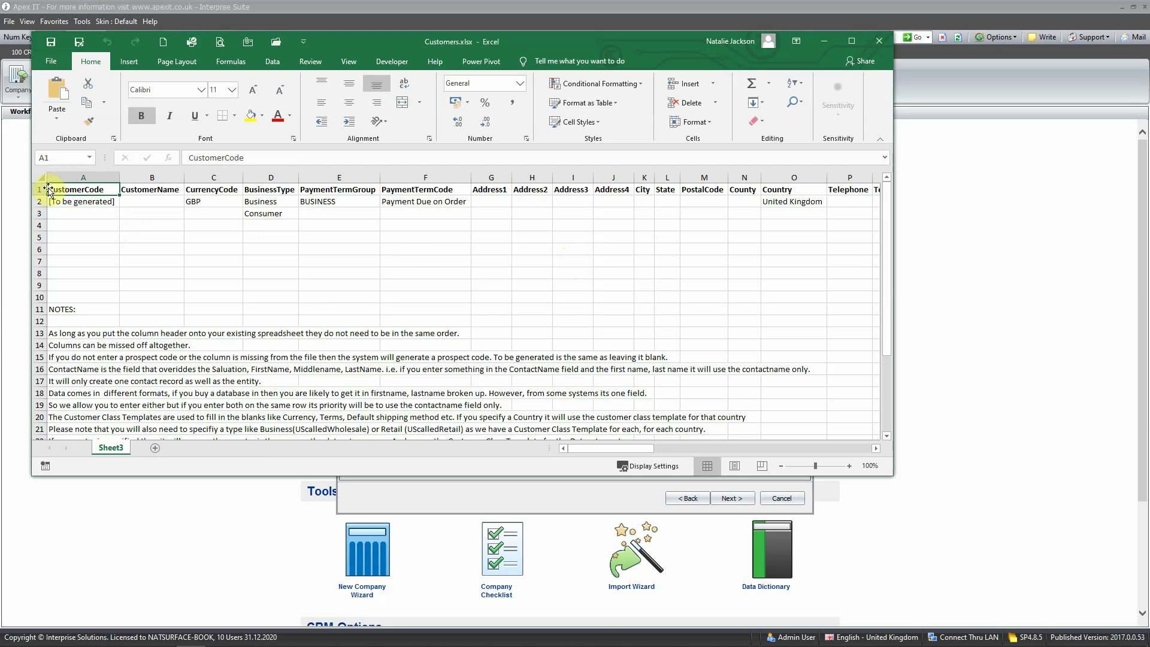
Examine the template's headers and sample entries from CustomerCode through CurrencyCode and BusinessType to PaymentTermCode.
left_click(149, 202)
key("Up")
key("Left")
key("Right")
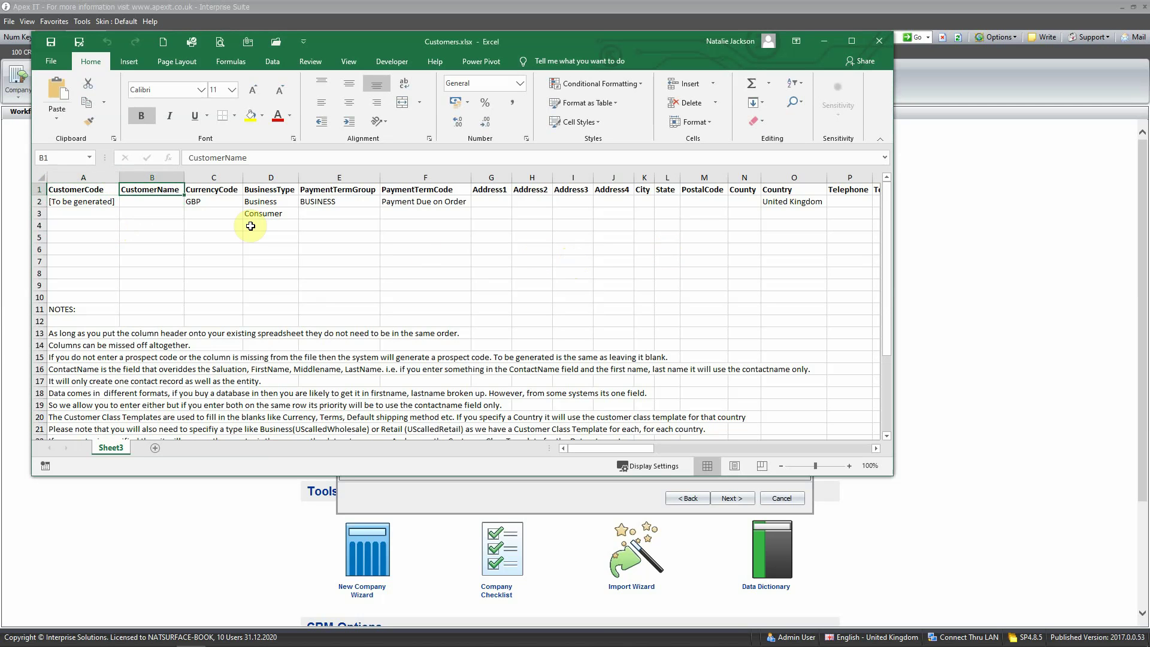
key("Right")
key("Left")
key("Left")
key("Down")
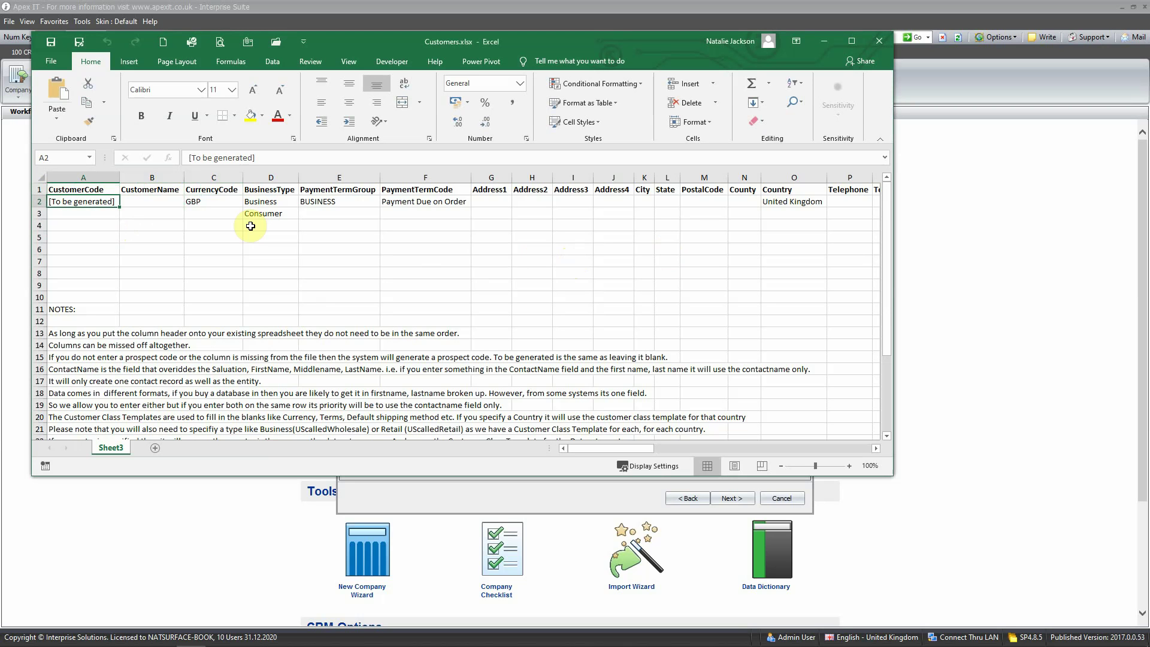
key("Right")
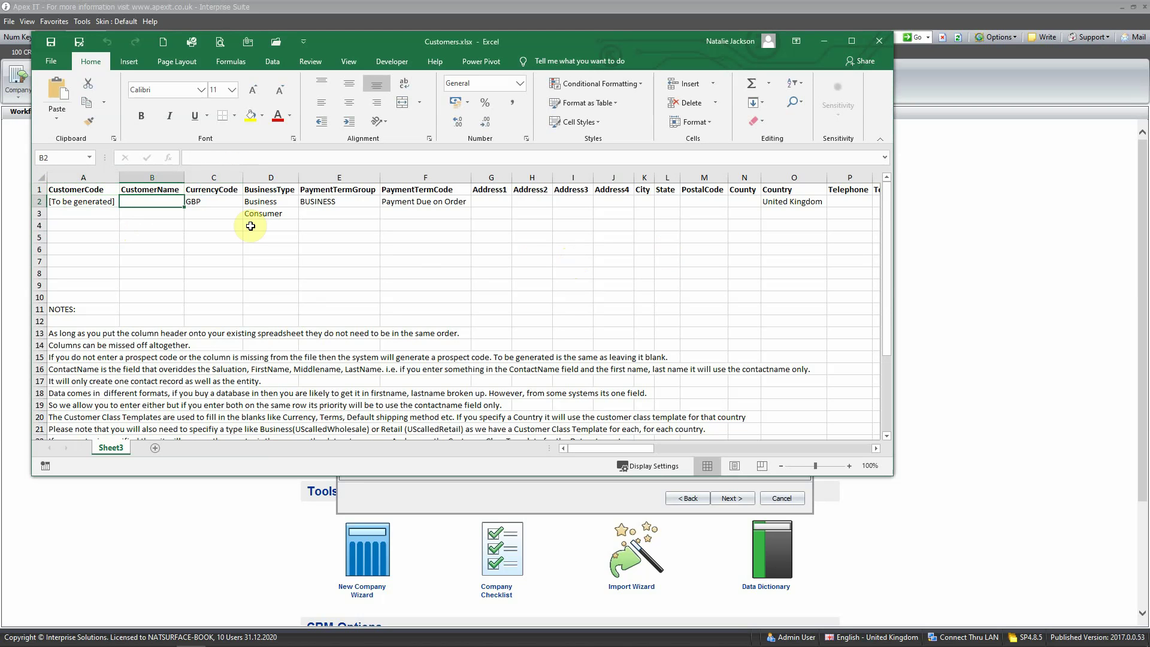
key("Right")
key("Right")
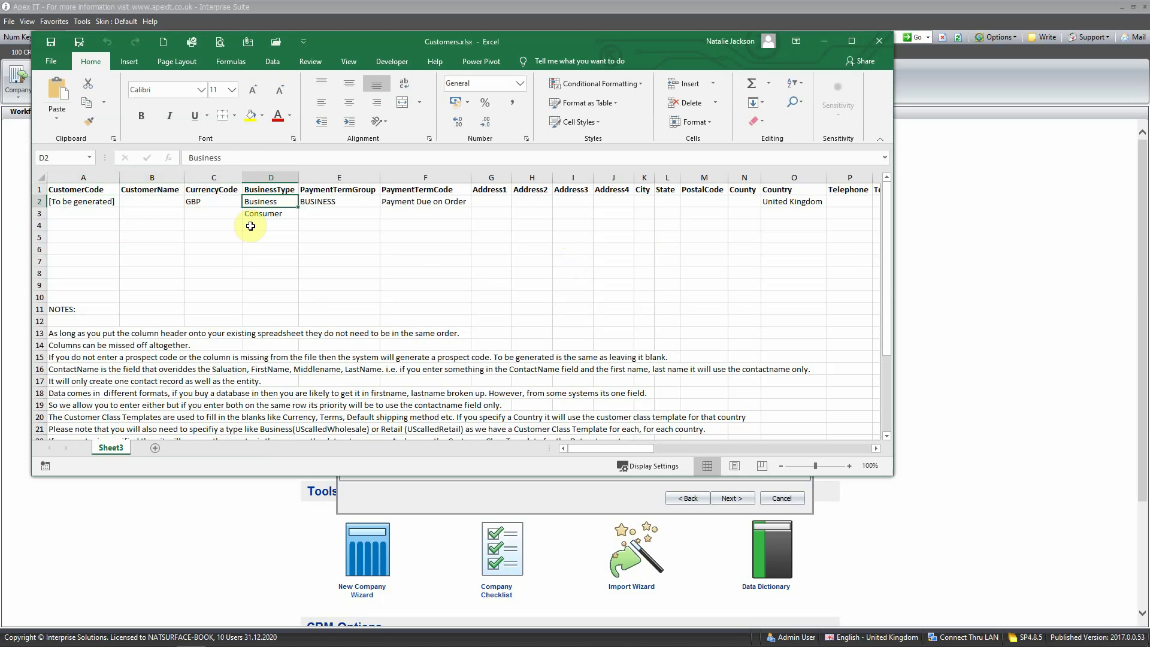
key("Down")
key("Up")
key("Left")
key("Right")
key("Down")
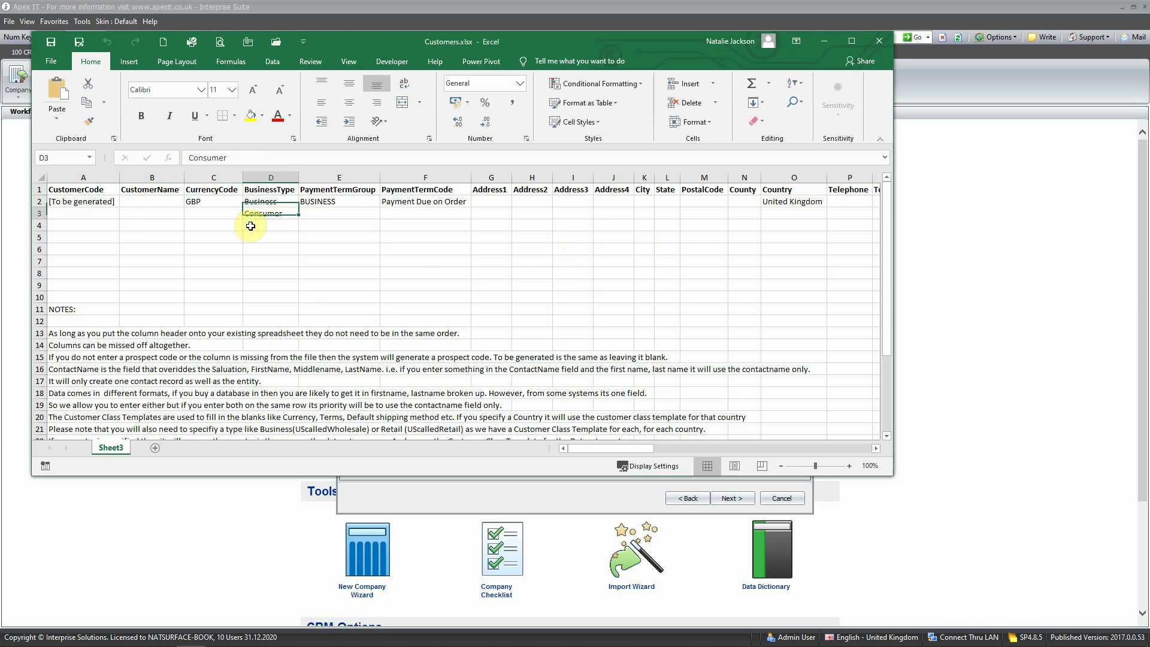
key("Up")
key("Right")
key("Down")
key("Up")
key("Right")
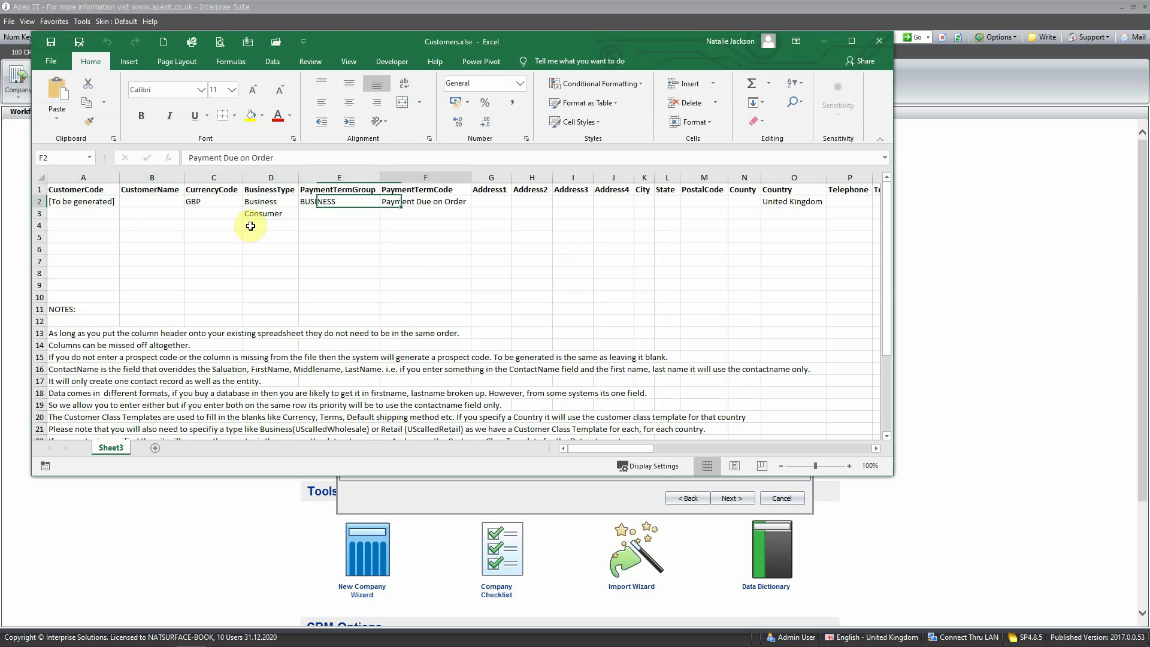
Review the remaining template columns, from the address and telephone fields through the notes to ContactEmail.
key("Right")
key("Right")
key("Right")
key("Right")
key("Right")
key("Right")
key("Right")
key("Right")
key("Right")
key("Right")
key("Right")
key("Right")
key("Right")
key("Right")
key("Right")
key("Right")
key("Right")
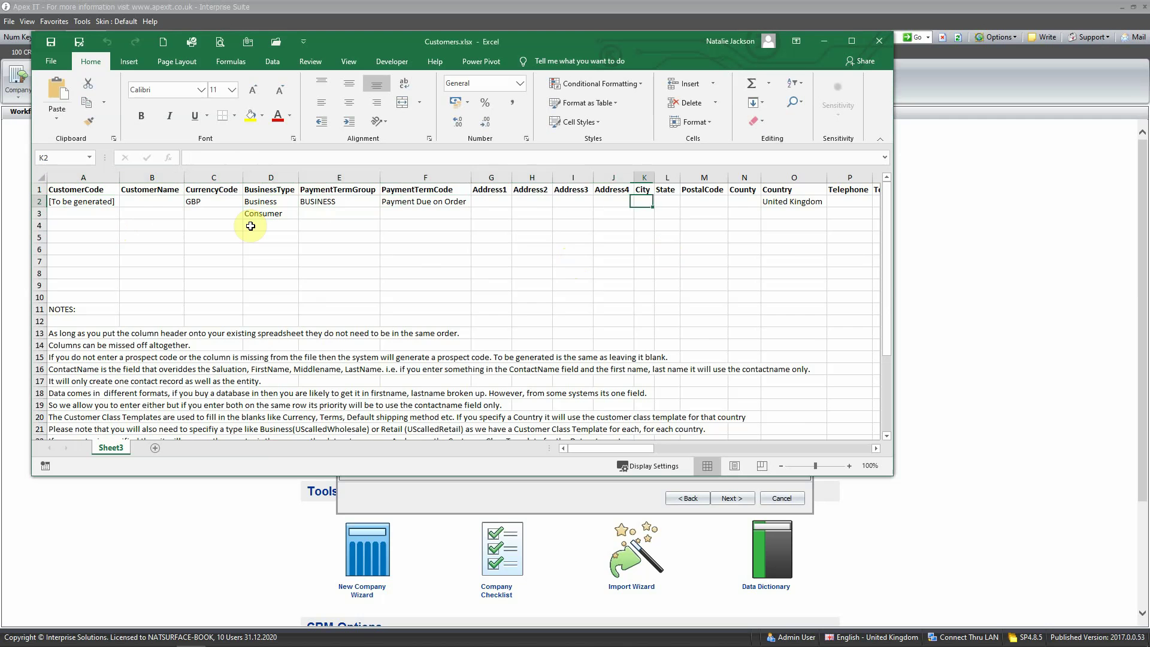
key("Right")
key("Right")
key("Right")
key("Right")
key("Right")
key("Right")
key("Right")
key("Right")
key("Right")
key("Right")
key("Right")
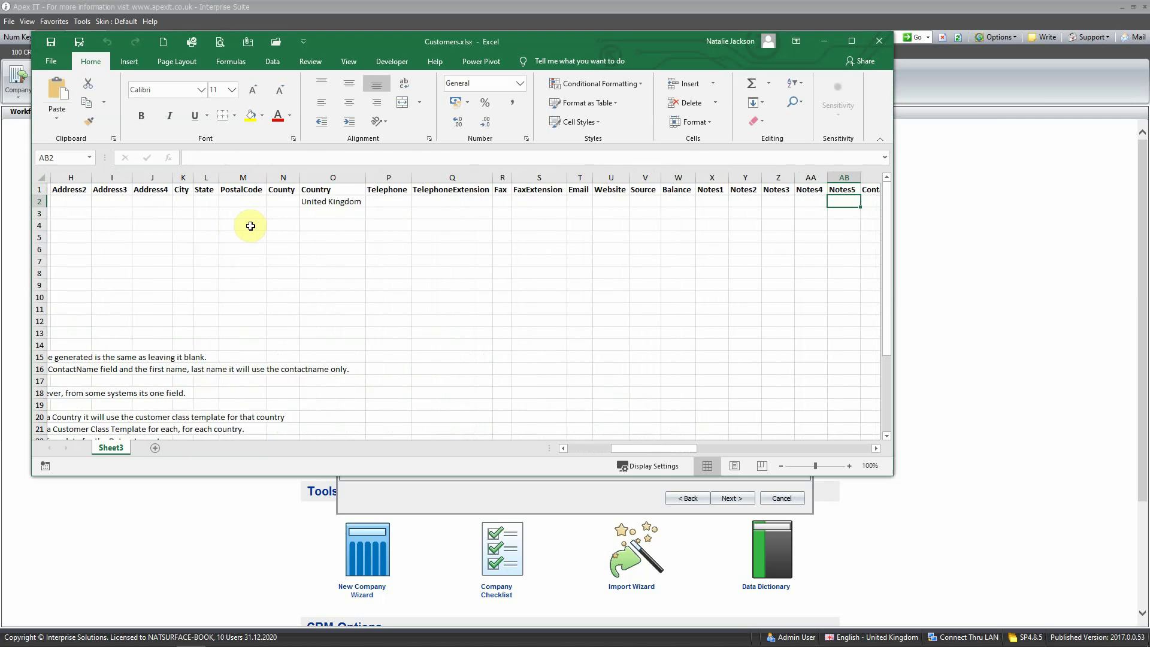
key("Right")
key("Right")
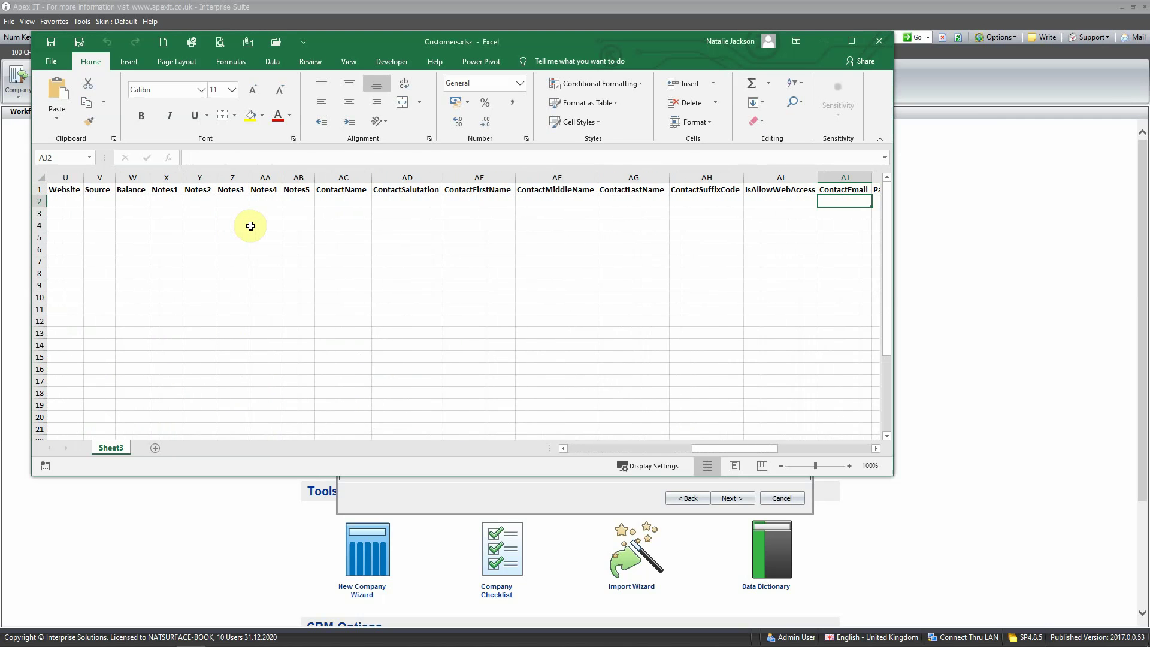
Inspect the separate ContactSalutation, ContactFirstName and ContactLastName columns in the template.
left_click(405, 191)
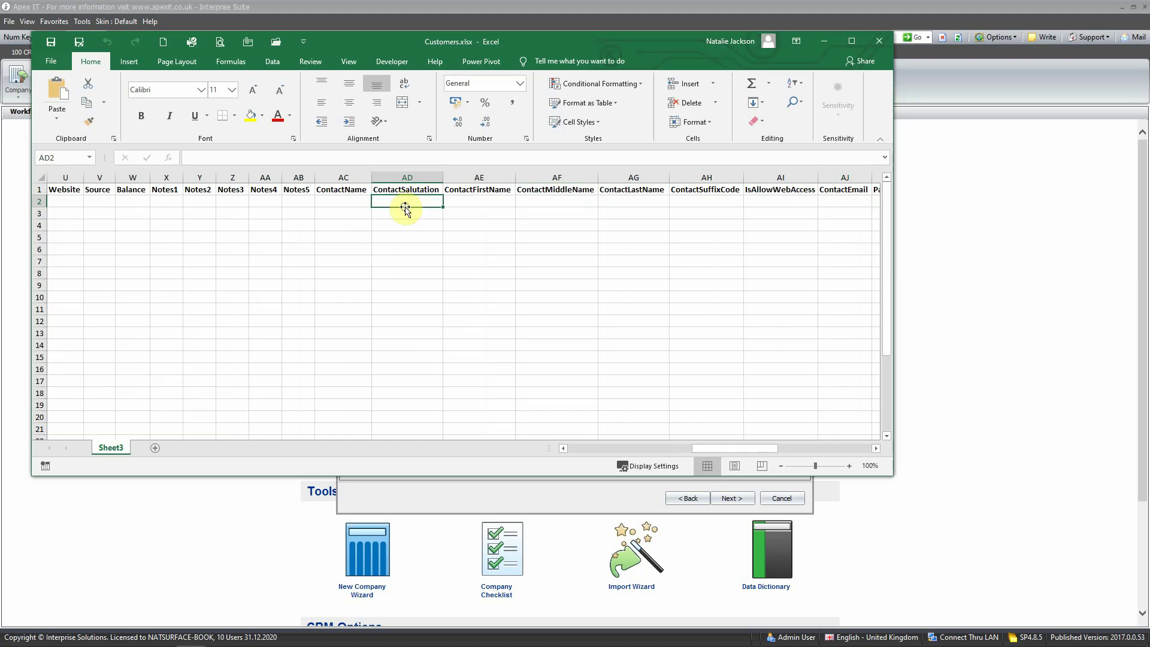
left_click(412, 177)
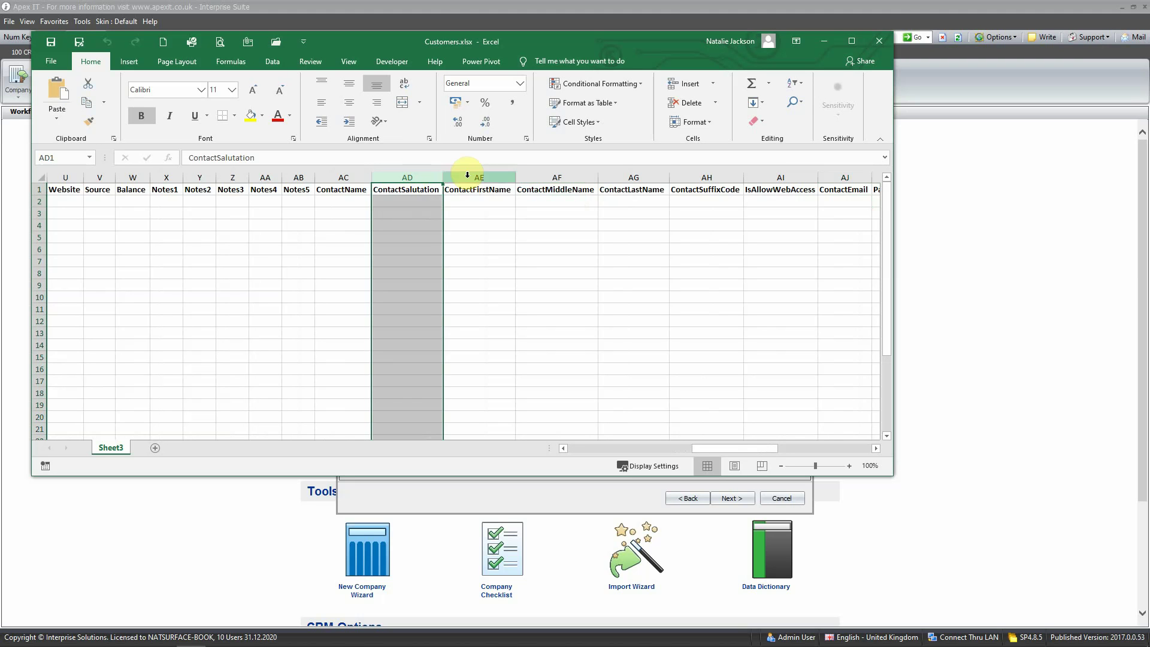
left_click(469, 176)
left_click(621, 174)
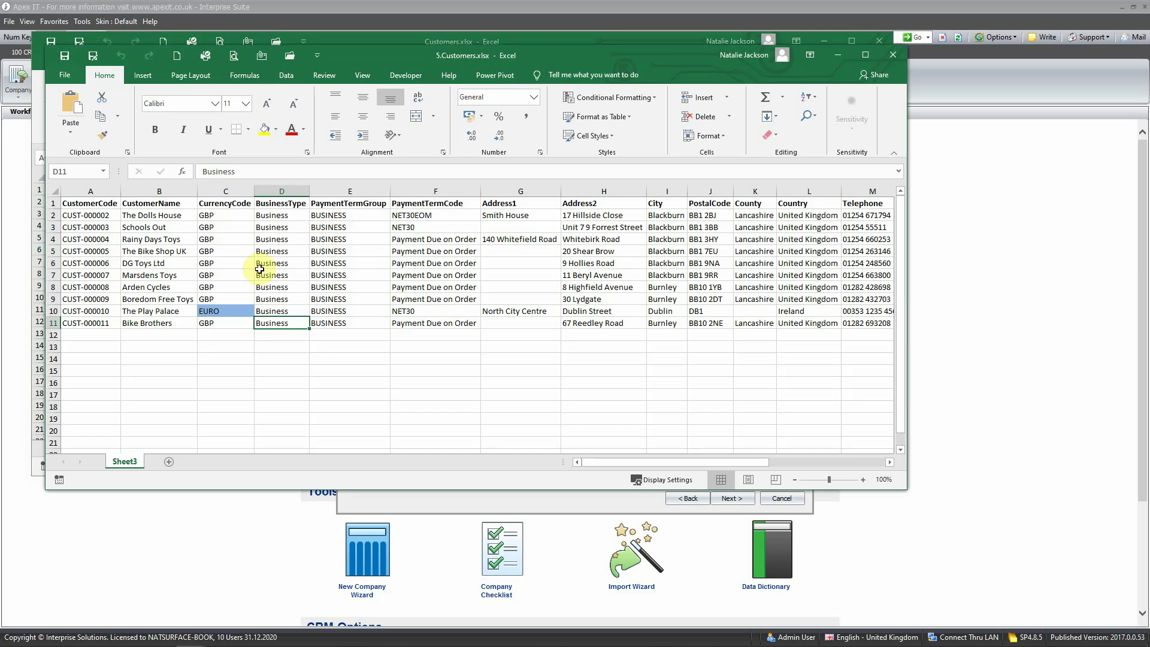
Examine the row 10 customer record in the completed 5.Customers.xlsx workbook, from payment term group across to contact name.
left_click(335, 335)
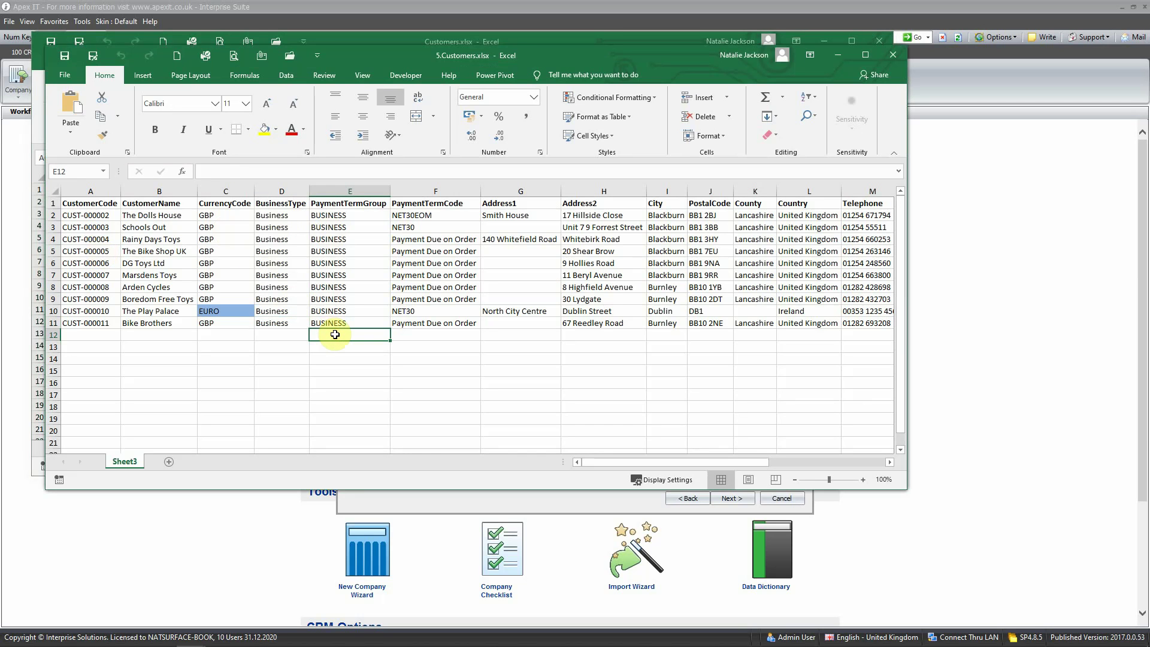
key("Up")
key("Up")
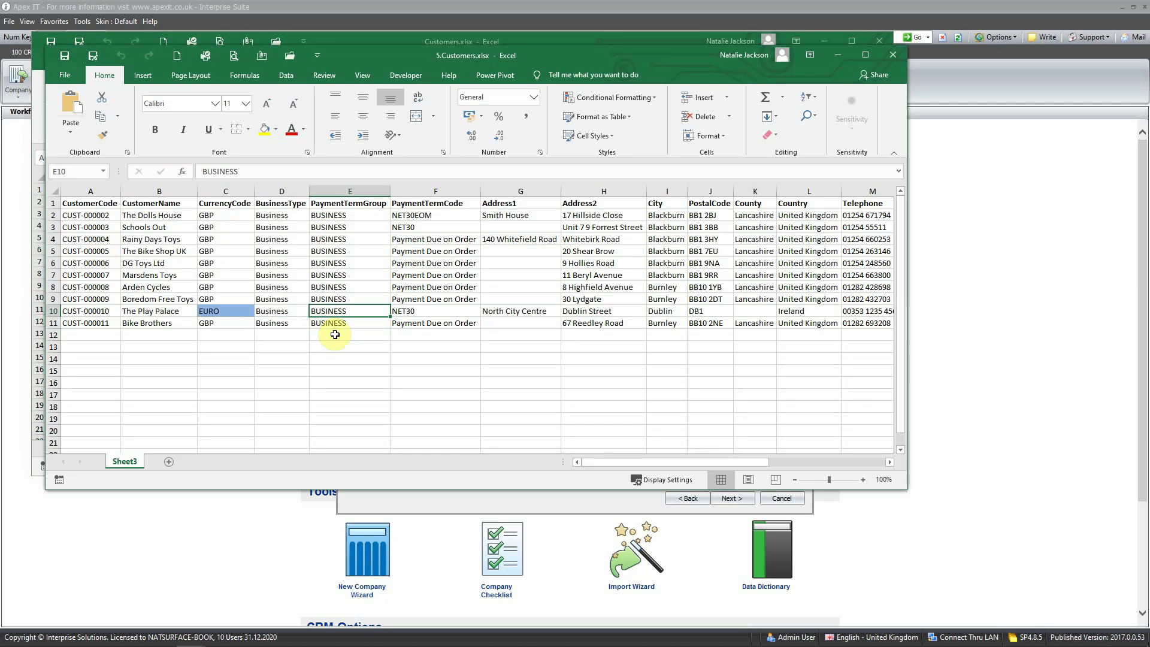
key("Right")
key("Right")
key("Right")
key("Right")
key("Right")
key("Right")
key("Right")
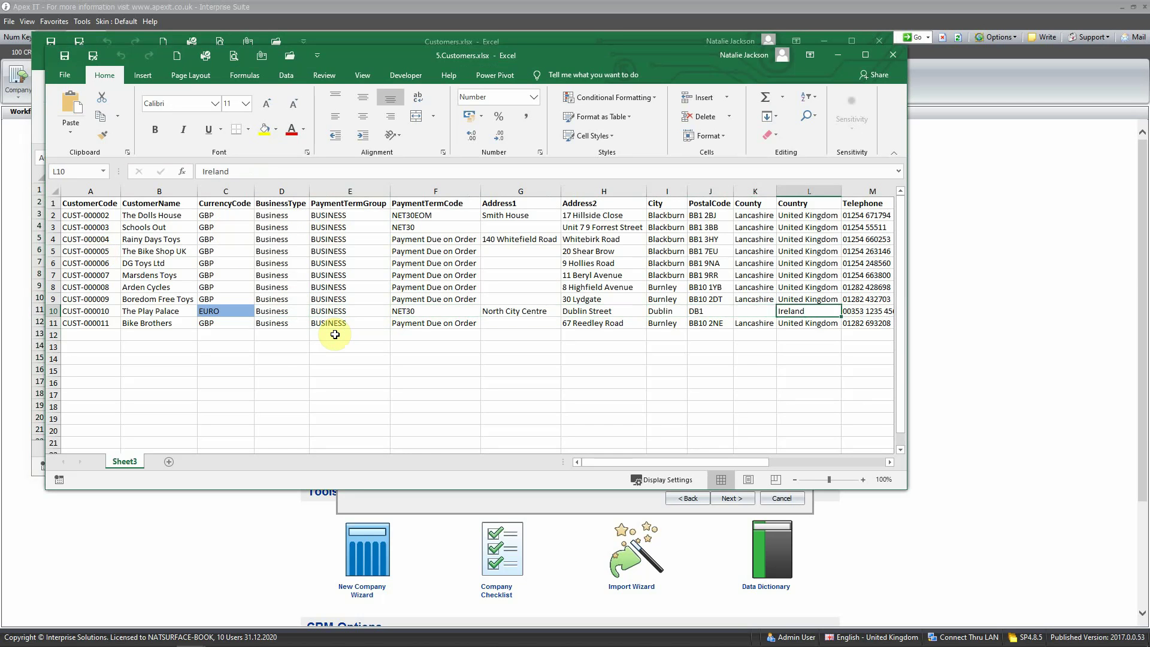
key("Right")
key("Right")
key("Right")
key("Right")
key("Right")
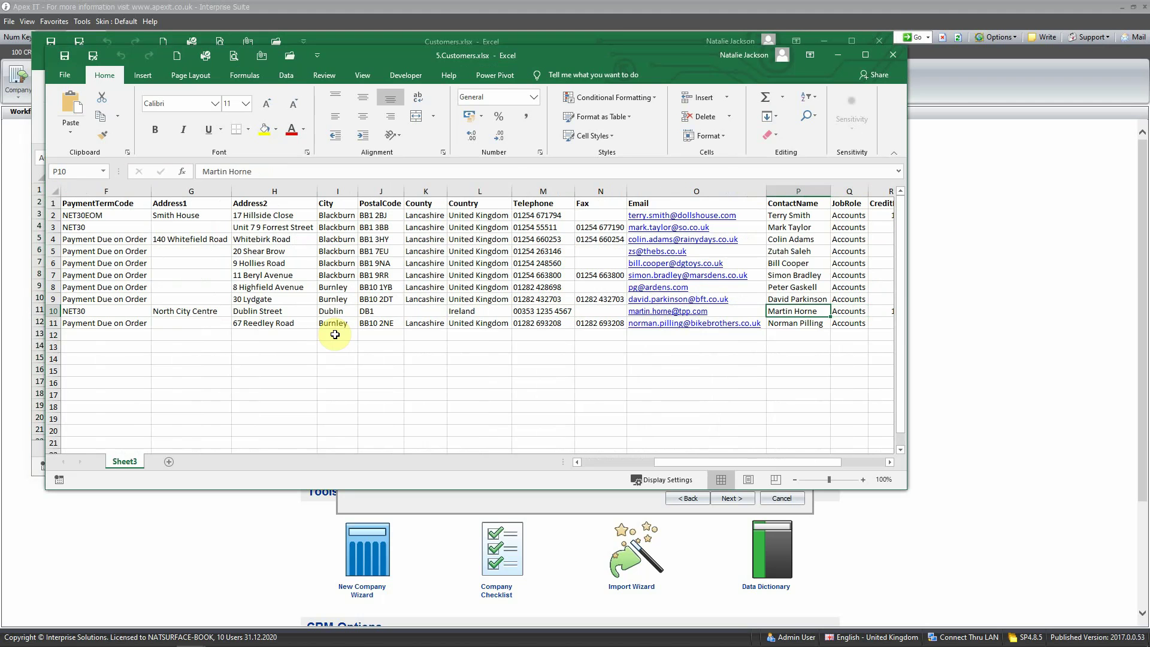
Inspect the ContactName and JobRole columns of the completed customer data and return to cell A1.
left_click(787, 191)
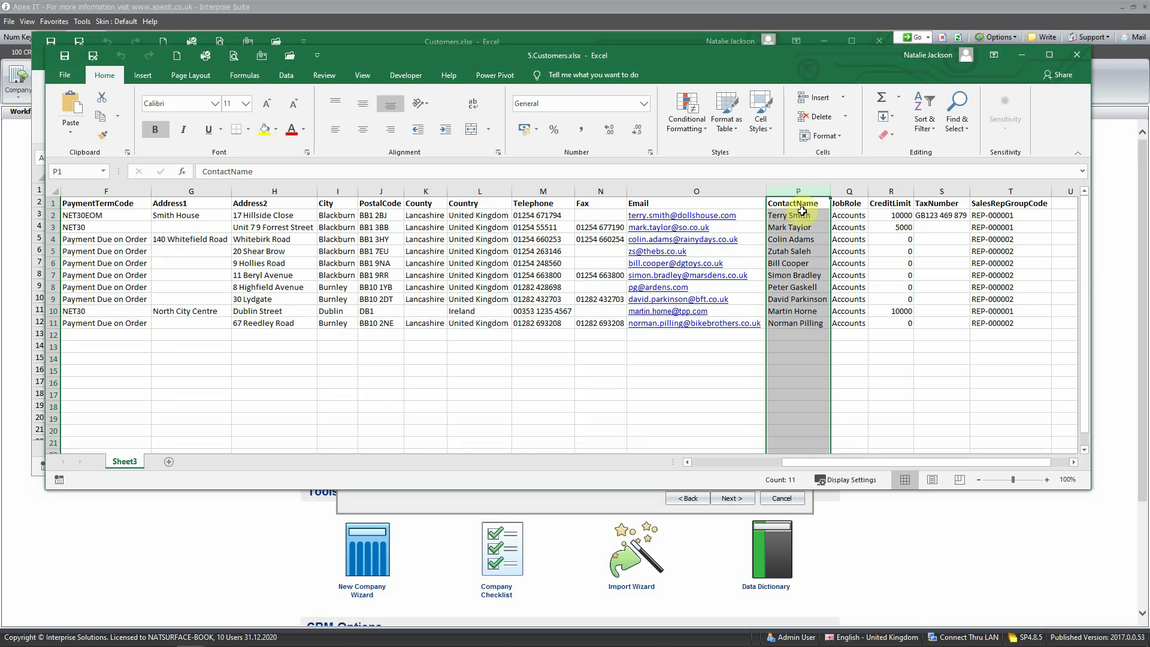
left_click(846, 264)
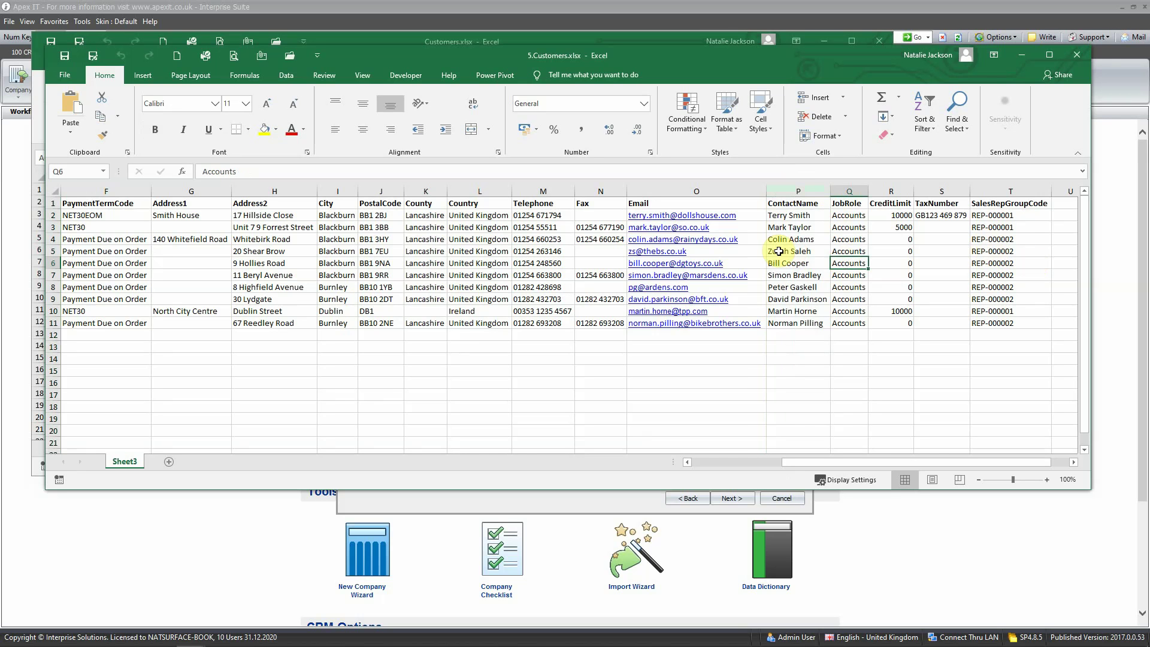
left_click(640, 349)
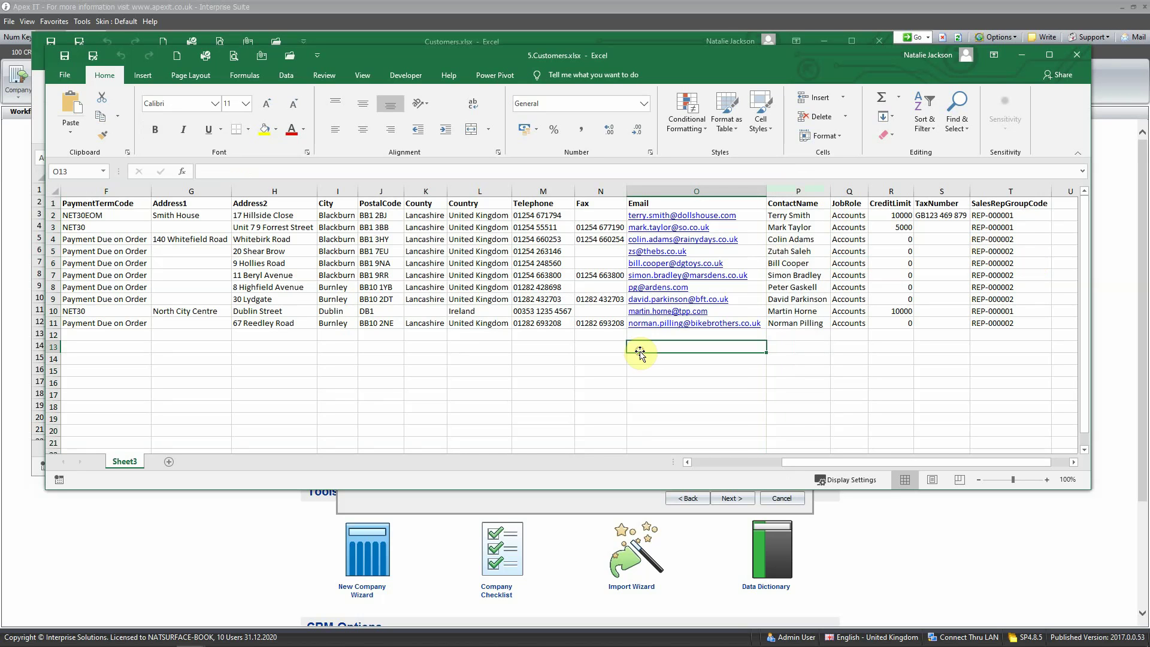
left_click(527, 336)
left_click(214, 331)
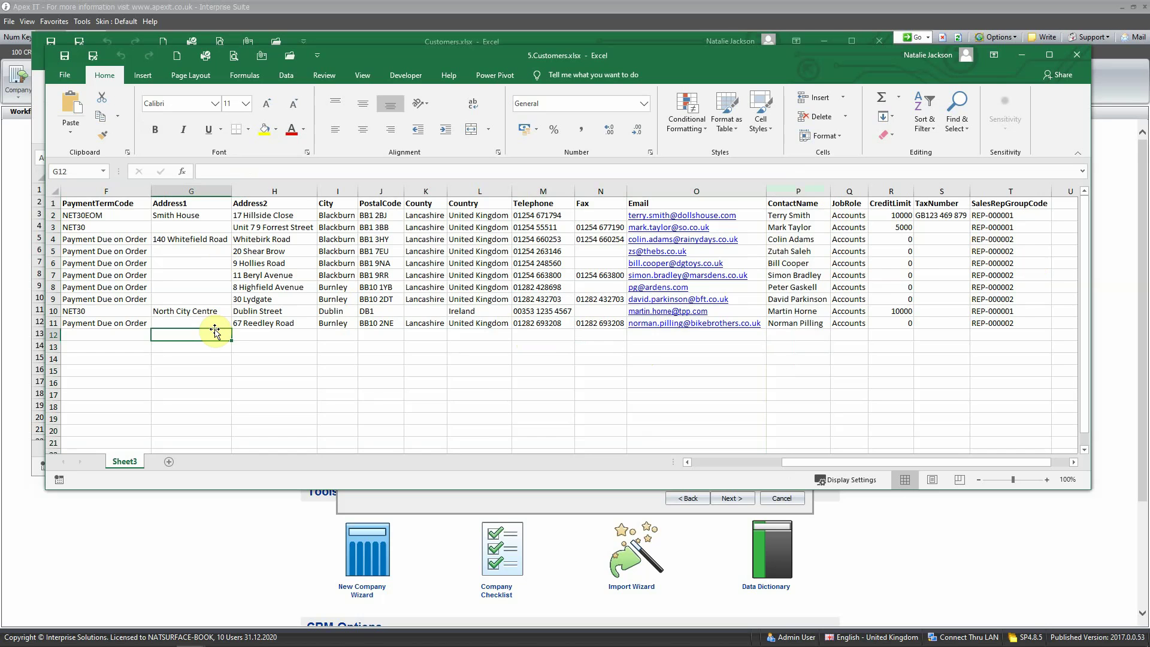
key("ctrl+Home")
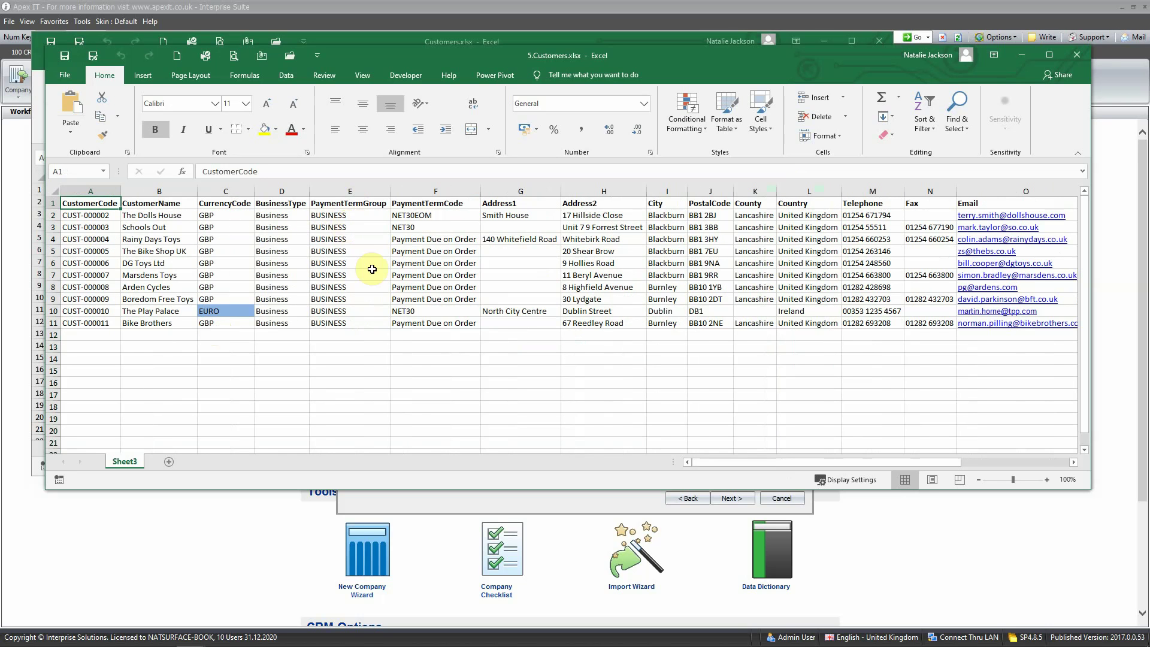
Check the PaymentTermCode entries for the first two customers, the first JobRole entry and the SalesRepGroupCode column.
left_click(459, 214)
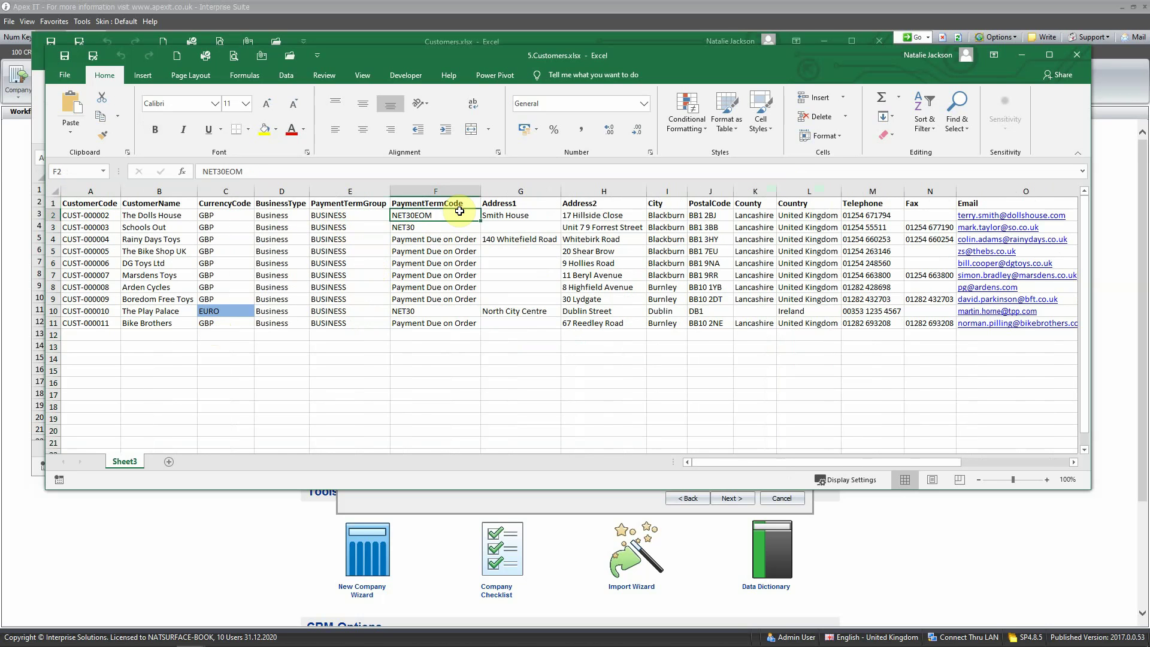
left_click(429, 228)
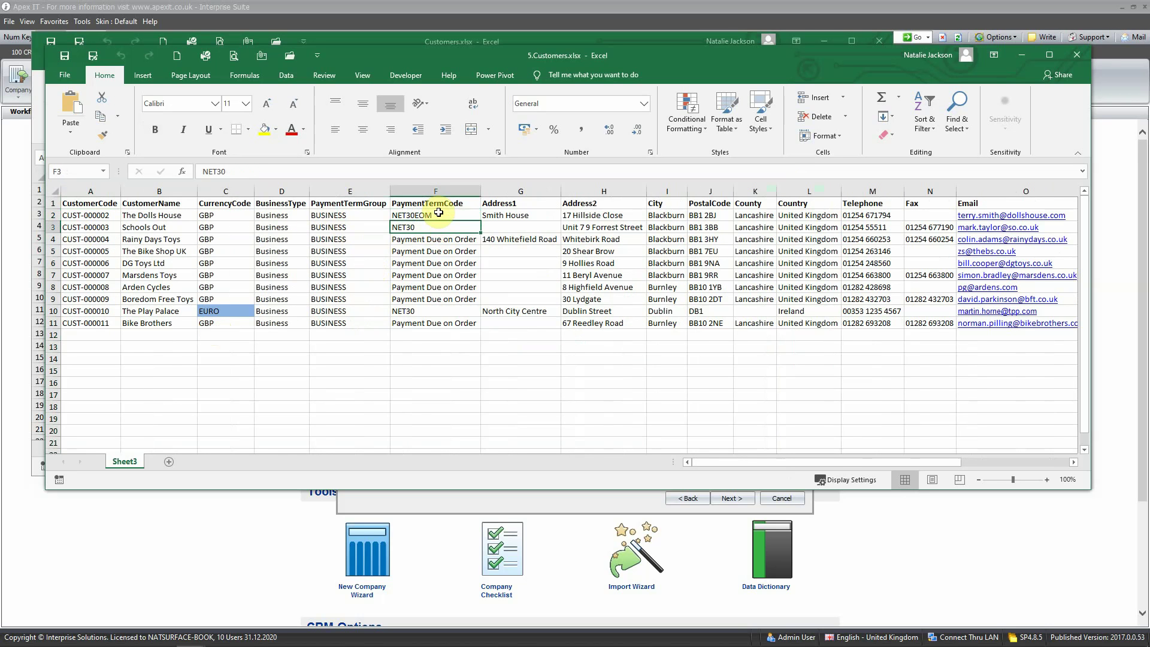
left_click(439, 214)
left_click_drag(761, 458, 860, 459)
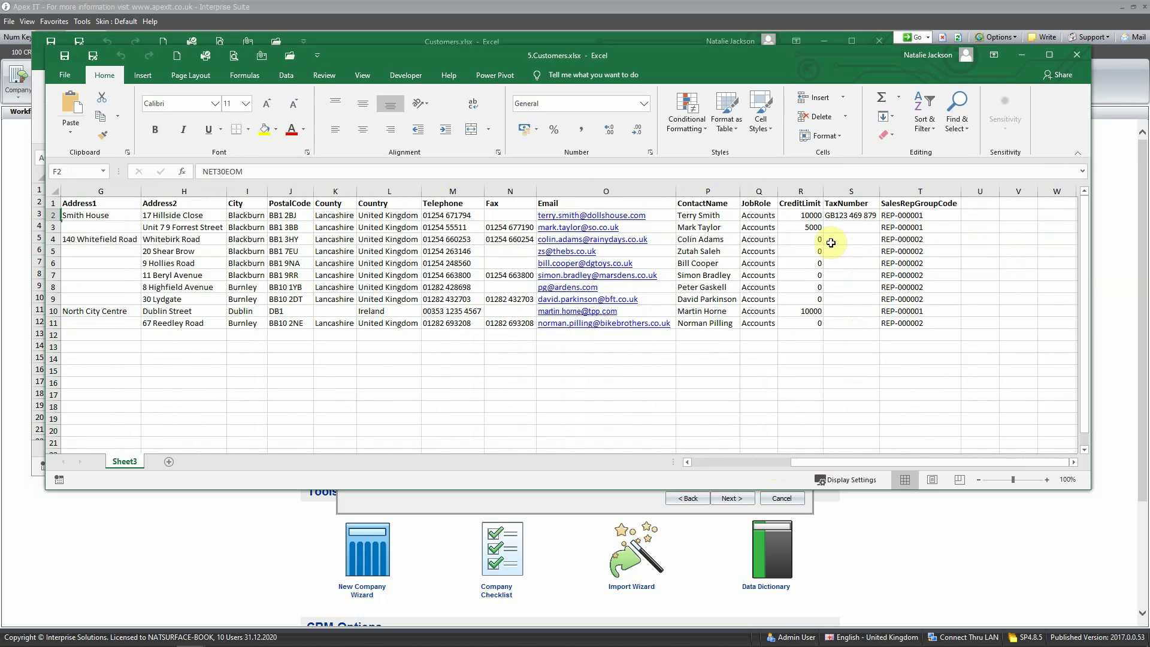
left_click(758, 217)
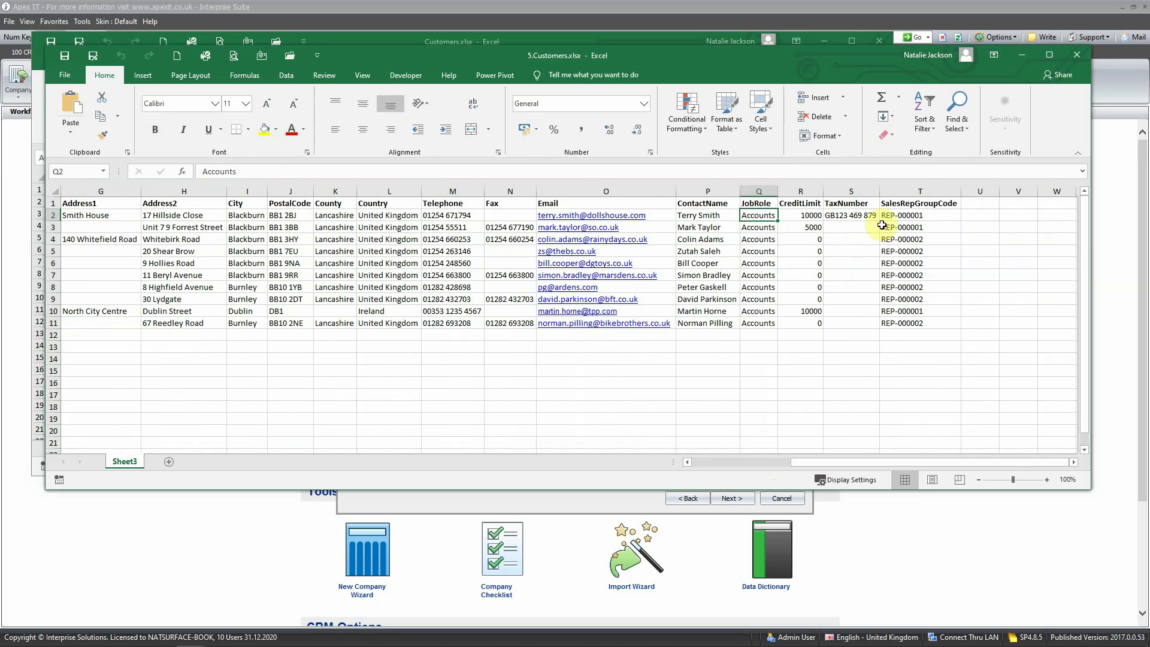
left_click(917, 190)
left_click(911, 282)
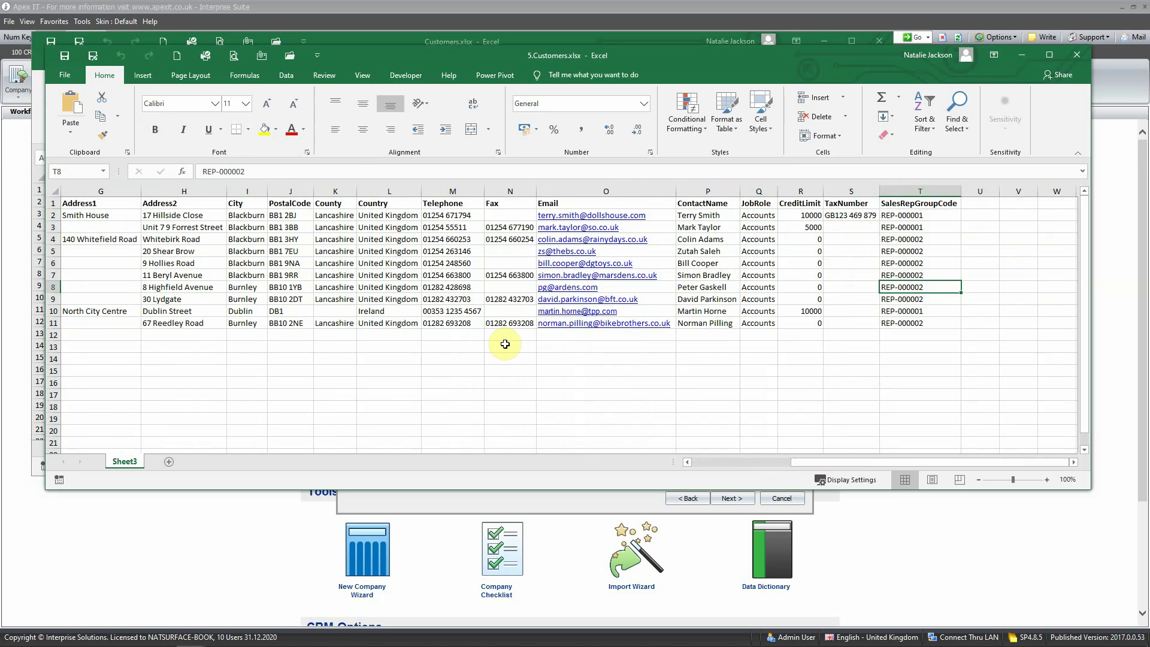
Close both Excel workbooks and choose 5.Customers.xlsx from the 2.Interprise Standard Import Templates folder as the Customers table's source file.
left_click(1077, 57)
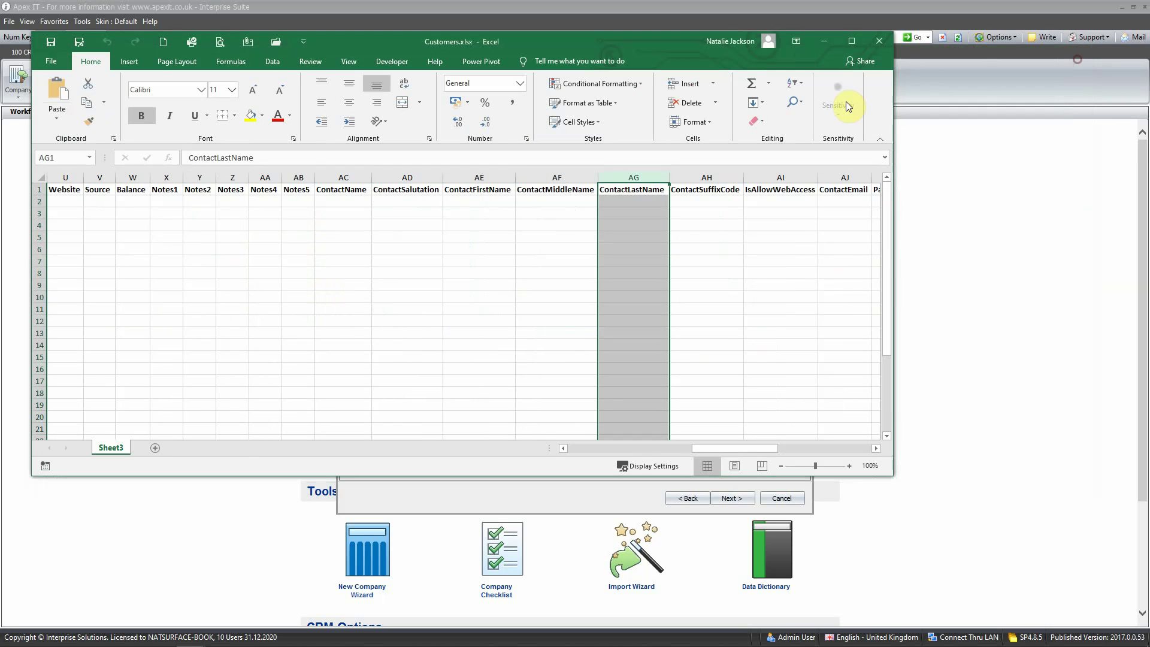
left_click(879, 41)
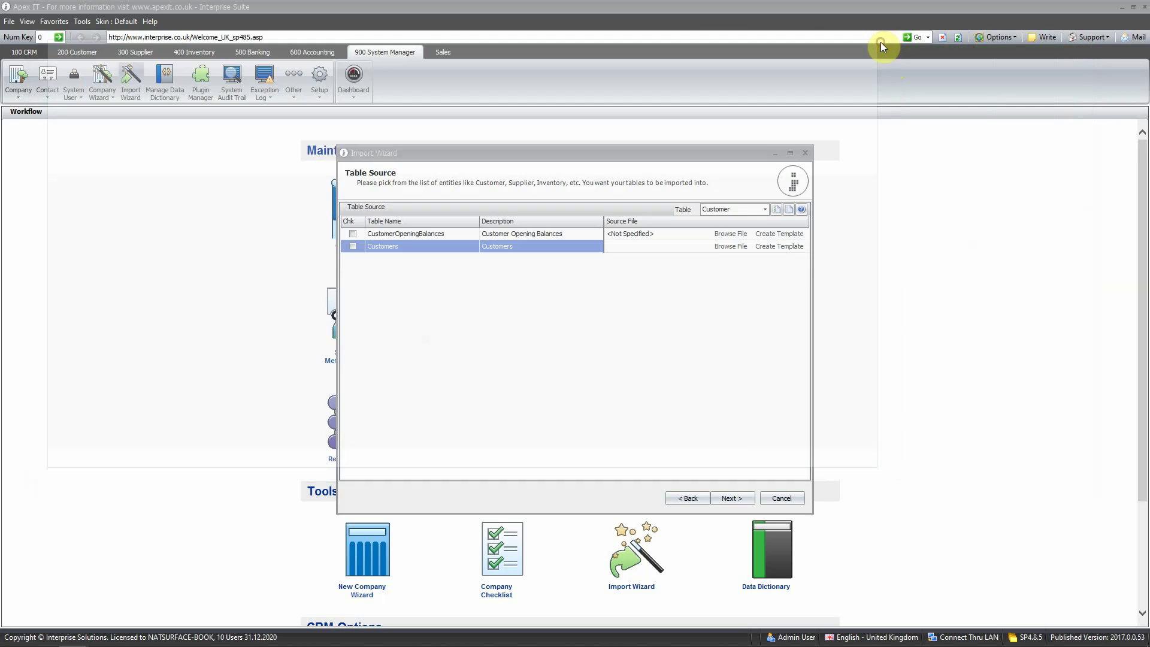
left_click(732, 246)
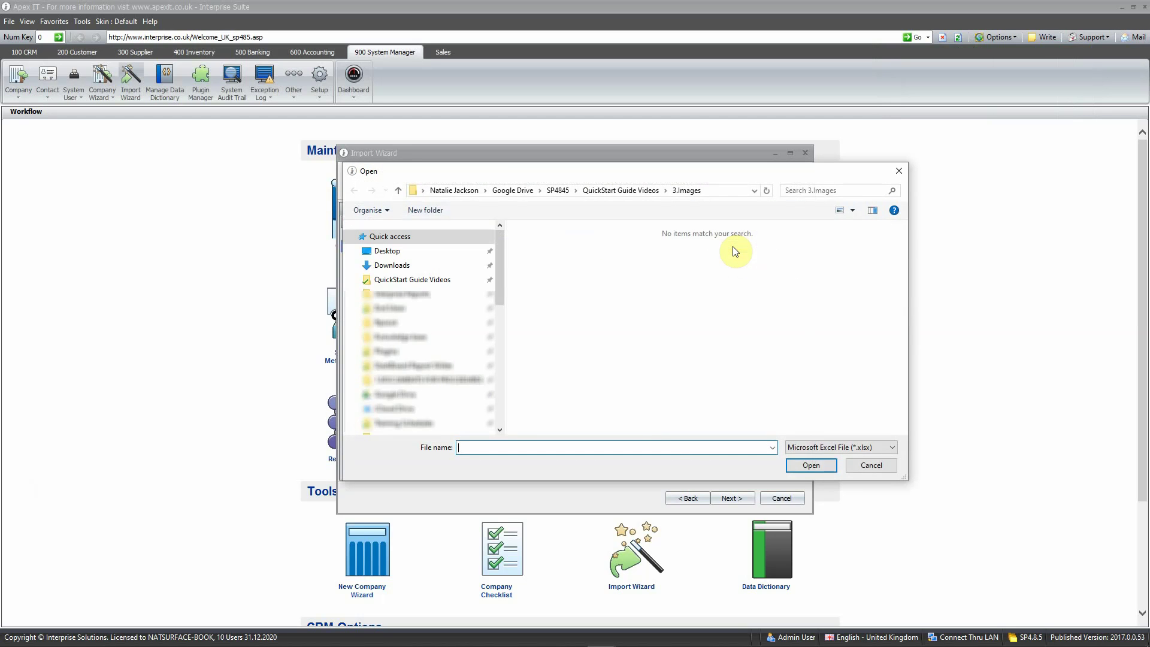
left_click(599, 190)
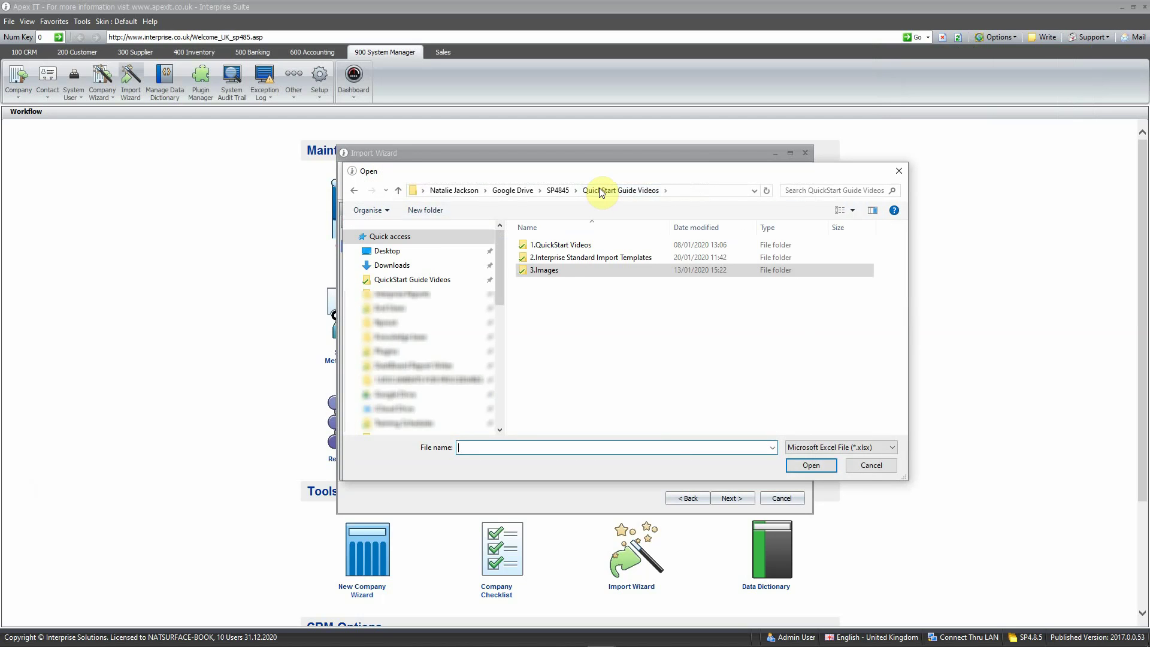
left_click(584, 260)
double_click(584, 259)
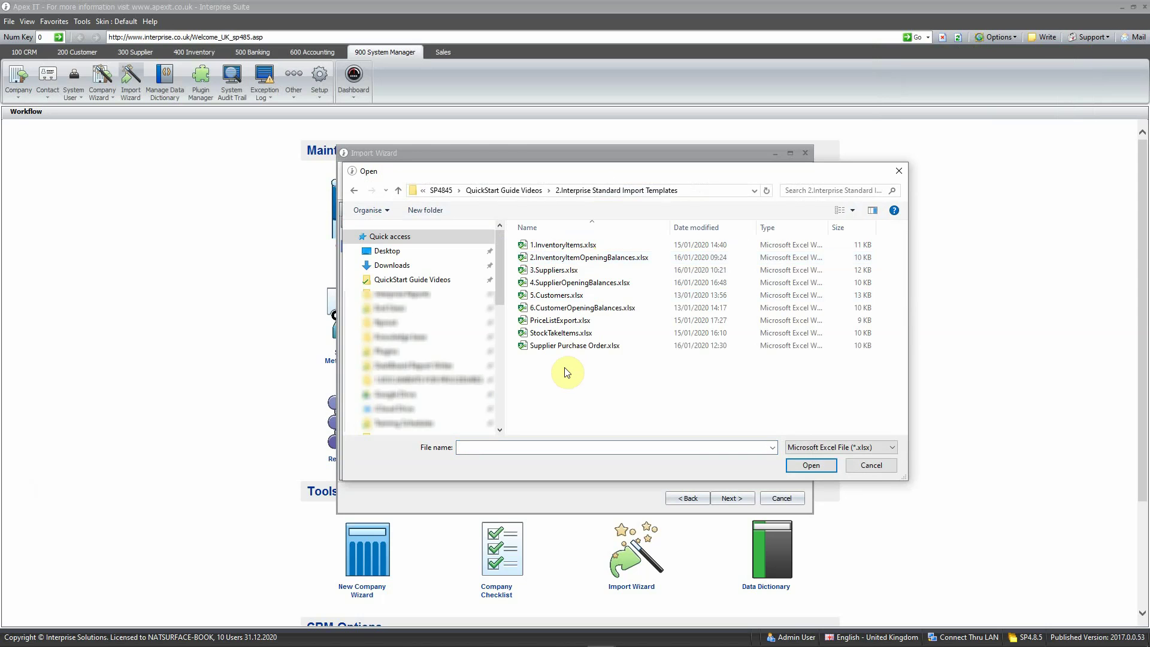
double_click(556, 295)
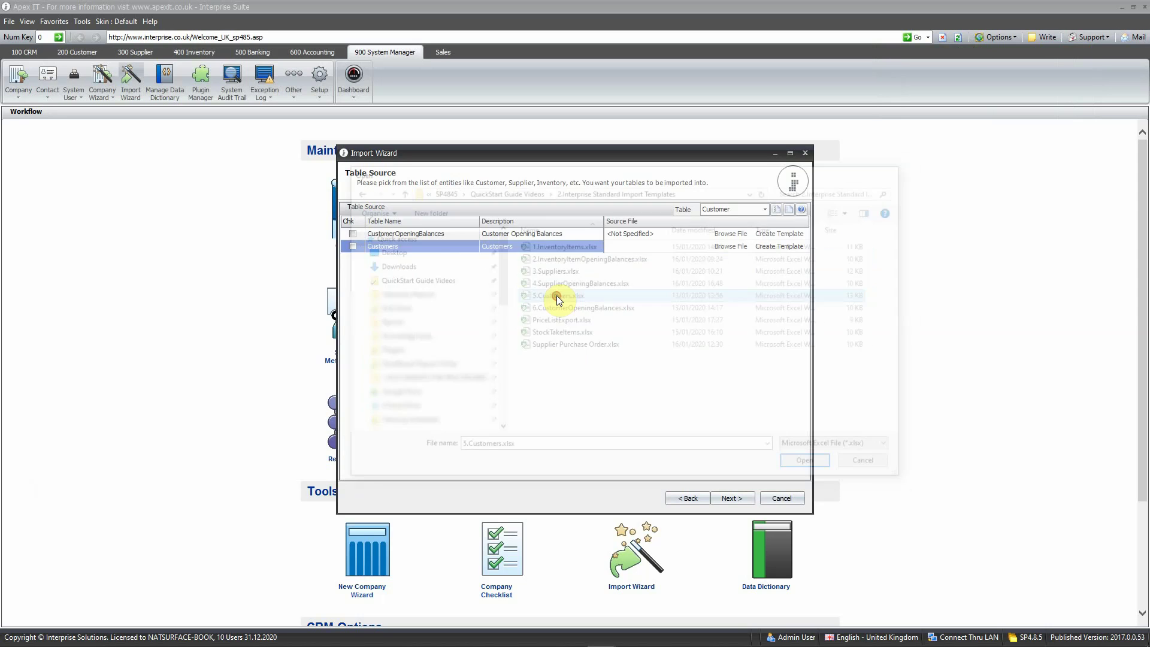
Try to import the Customers table and open the import status details.
left_click(747, 498)
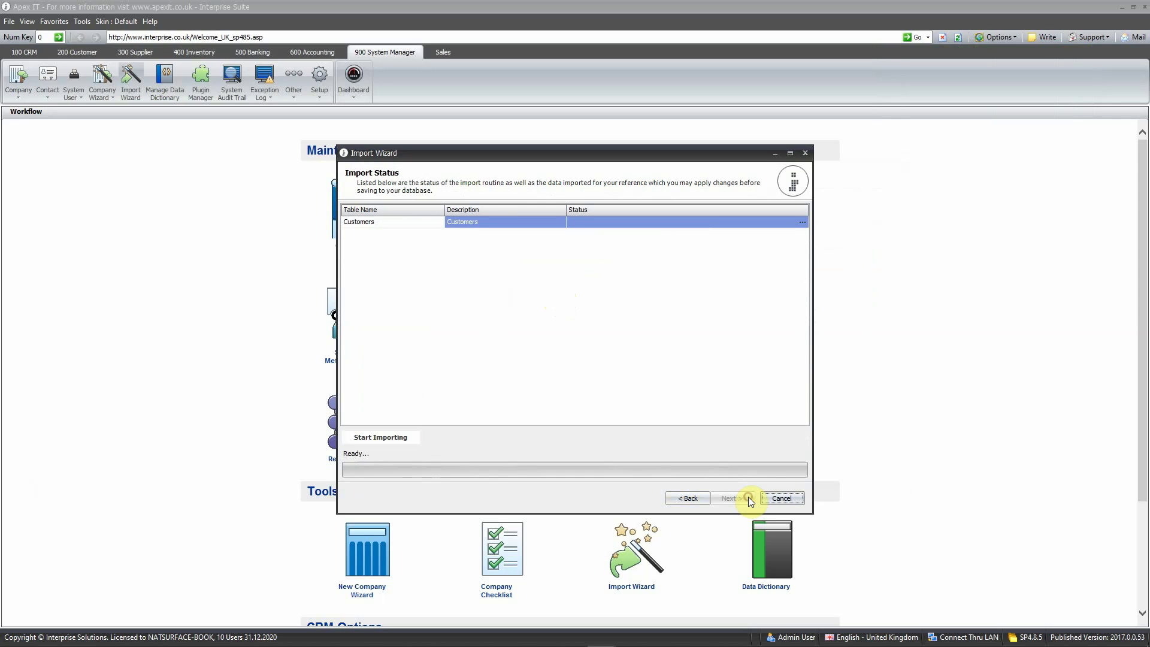
left_click(414, 436)
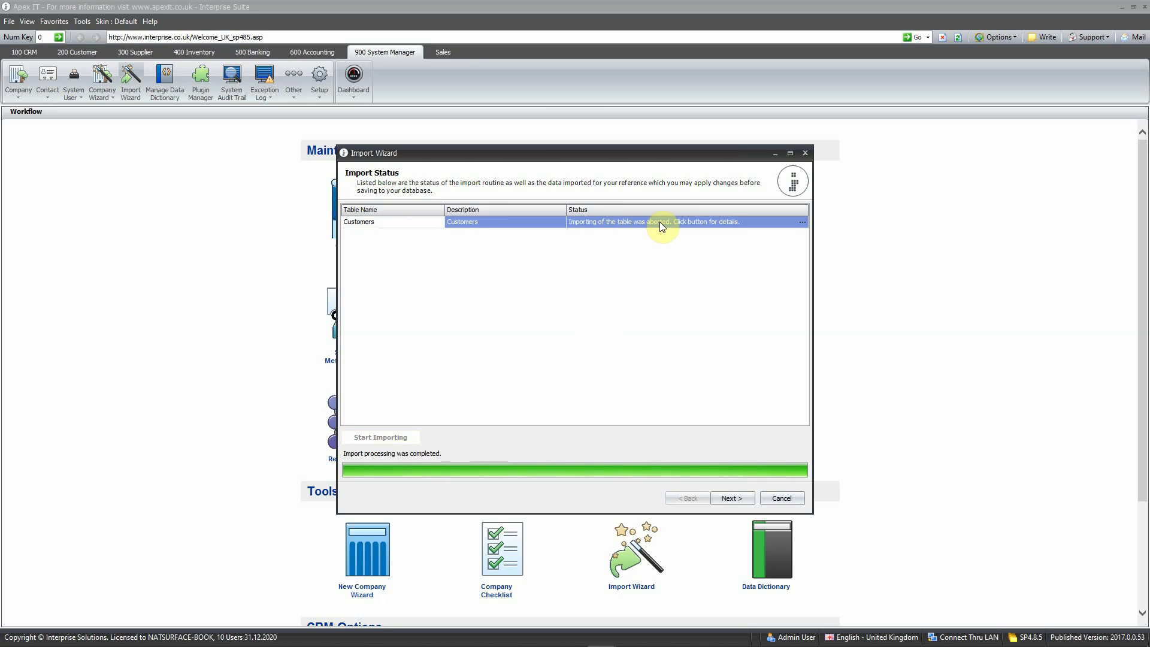
left_click(708, 225)
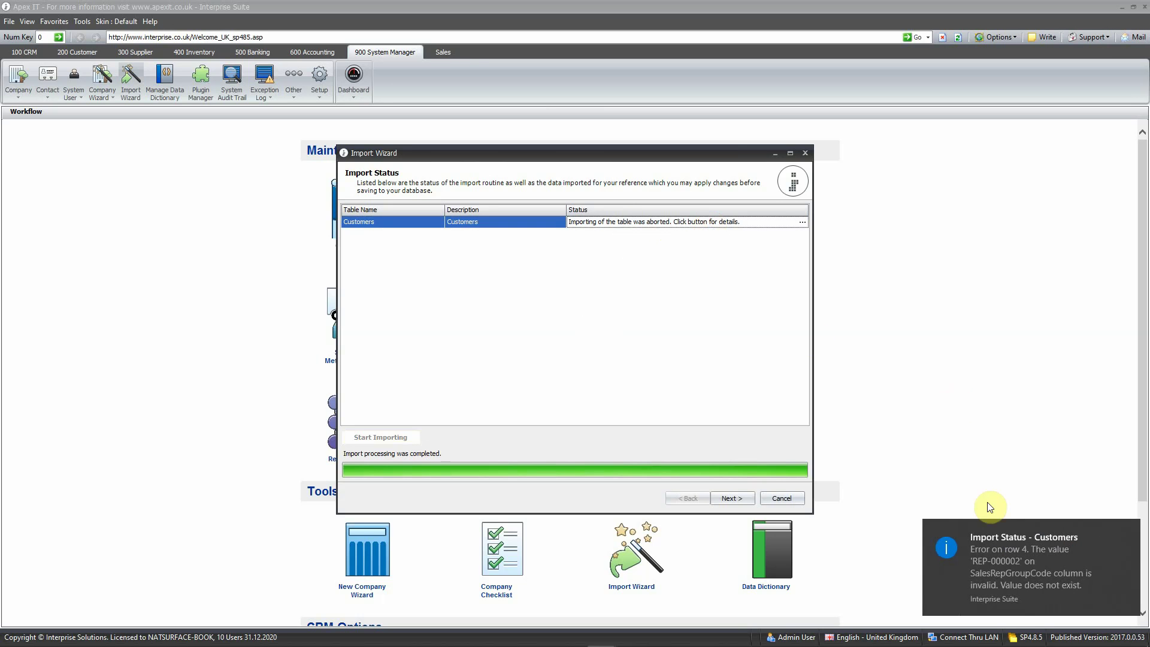
left_click(1017, 579)
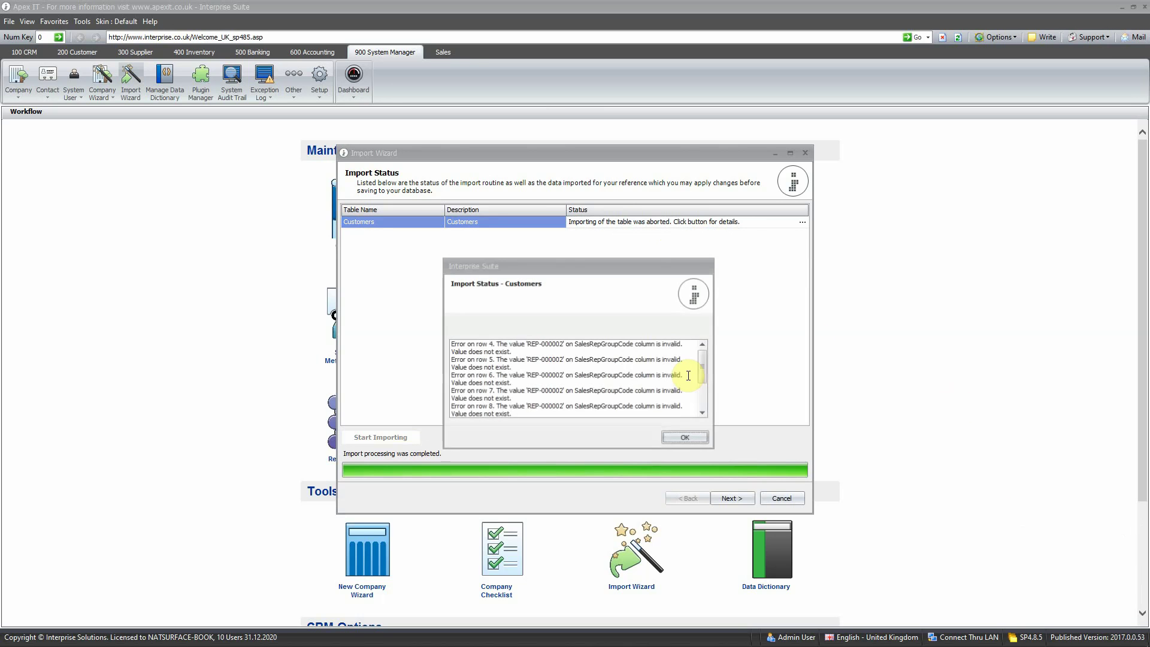
Read through the Customers import errors, checking the affected rows and the rejected SalesRepGroupCode value.
scroll(593, 359, "down", 5)
scroll(591, 357, "up", 5)
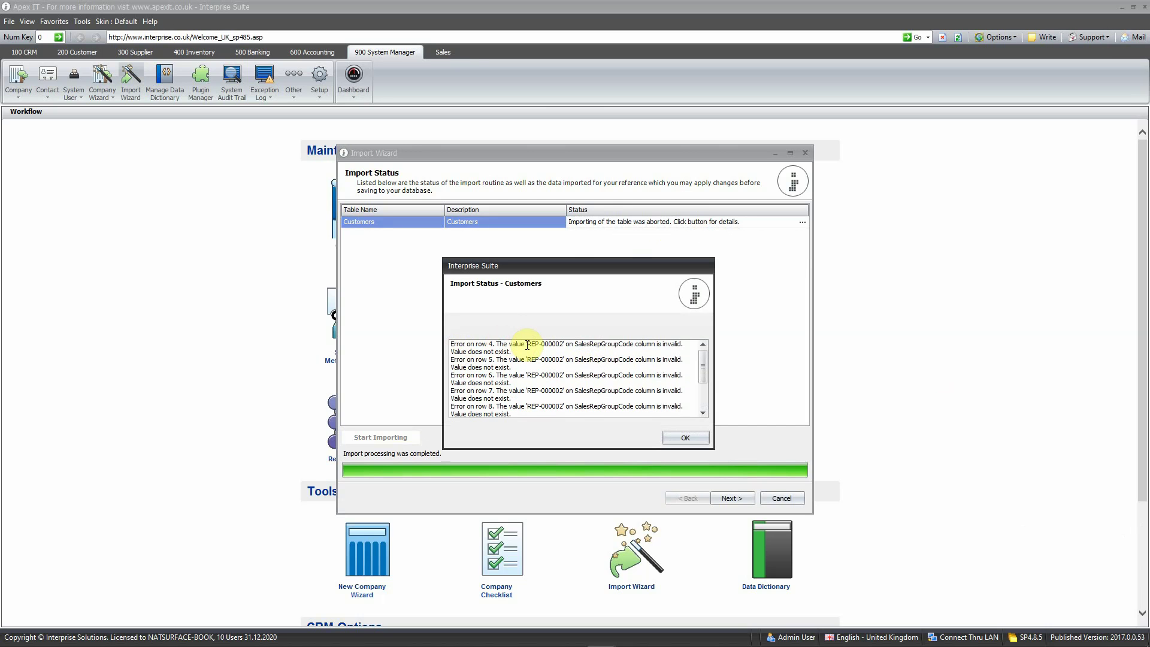
left_click_drag(527, 344, 564, 344)
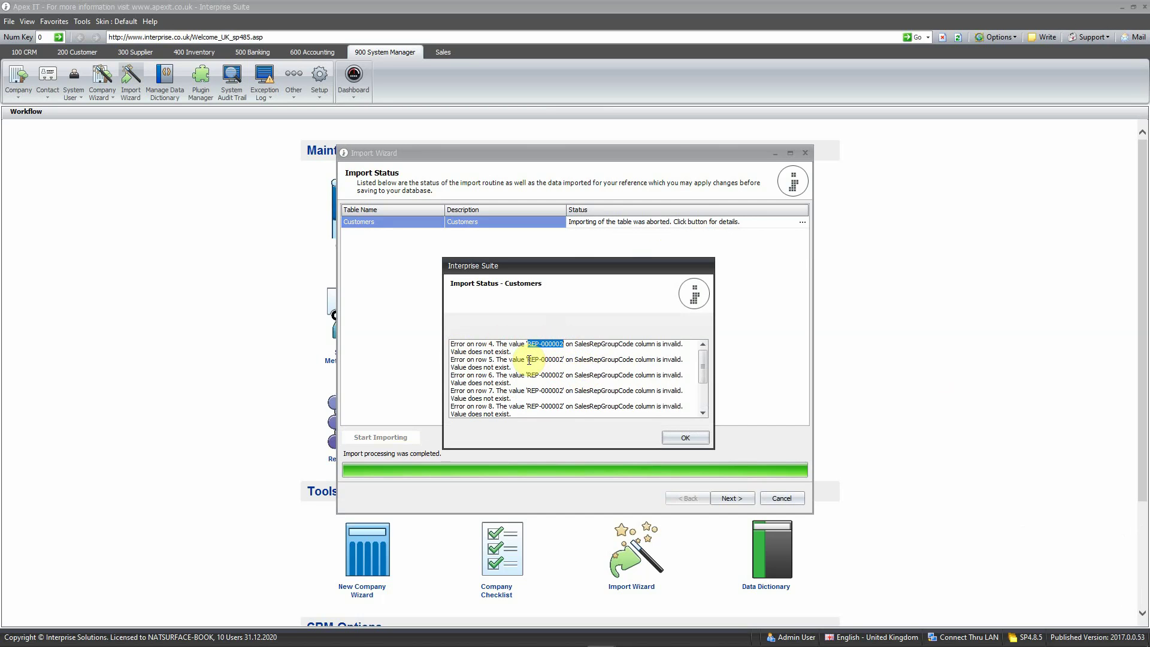
left_click(500, 345)
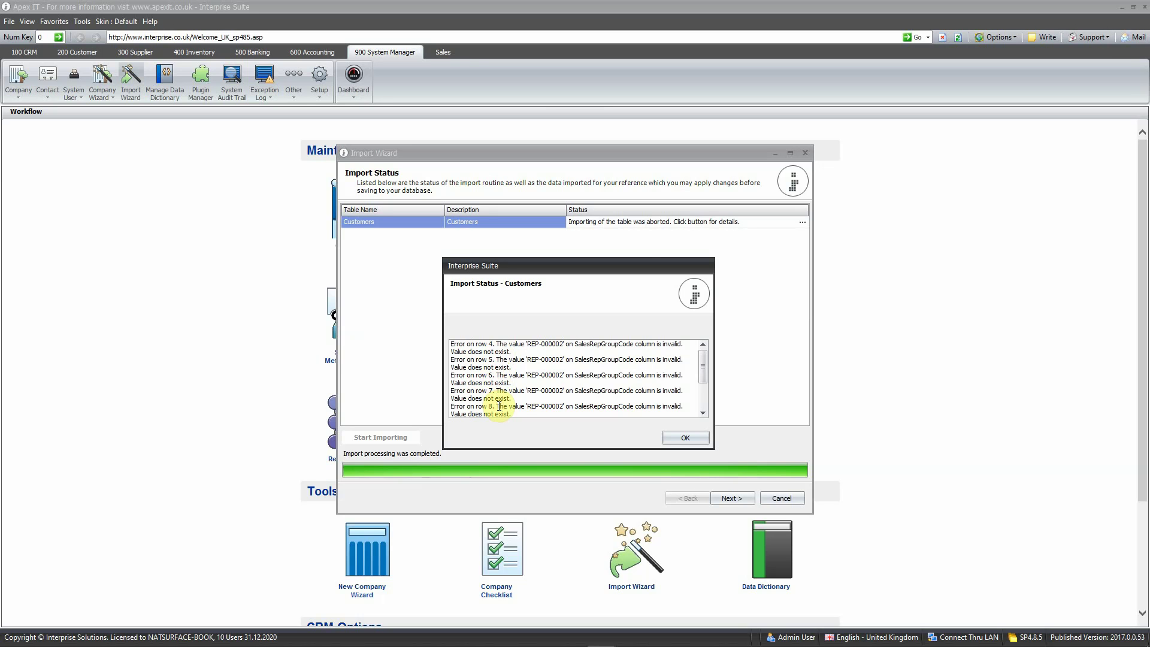
scroll(508, 396, "down", 1)
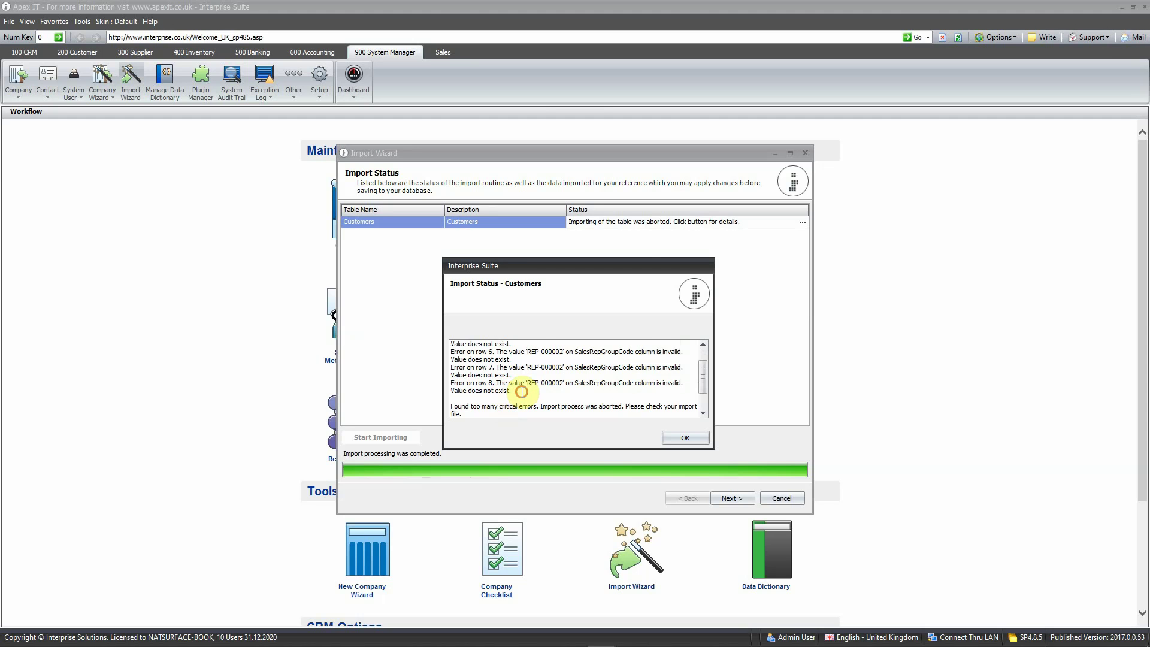
left_click(523, 392)
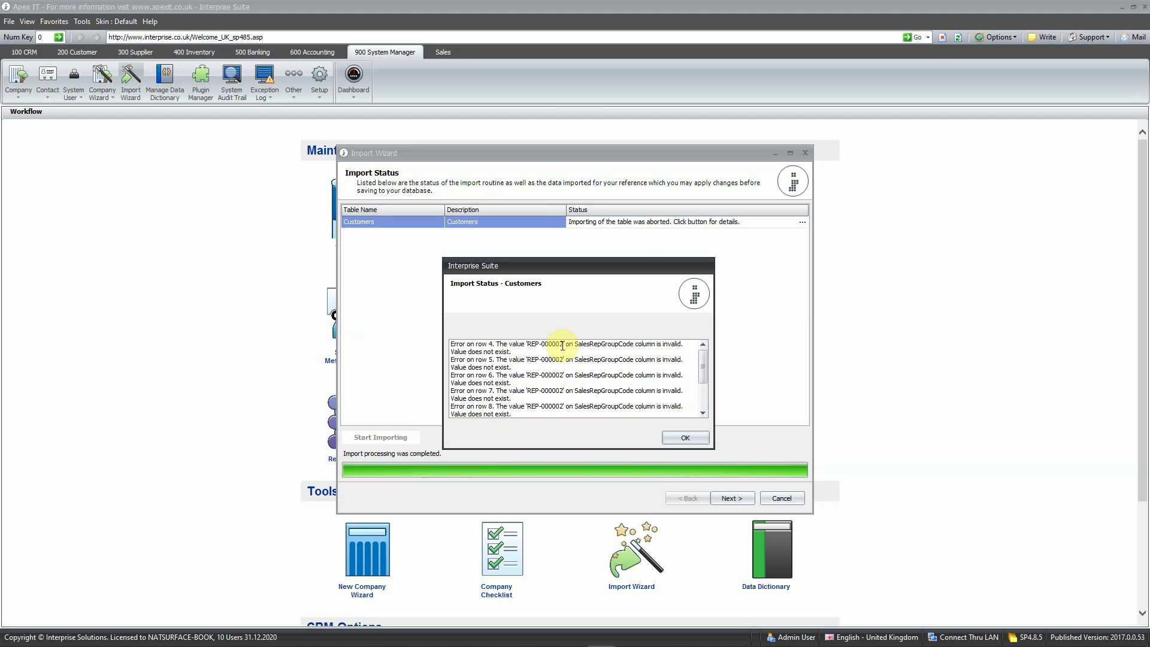
left_click_drag(564, 344, 527, 344)
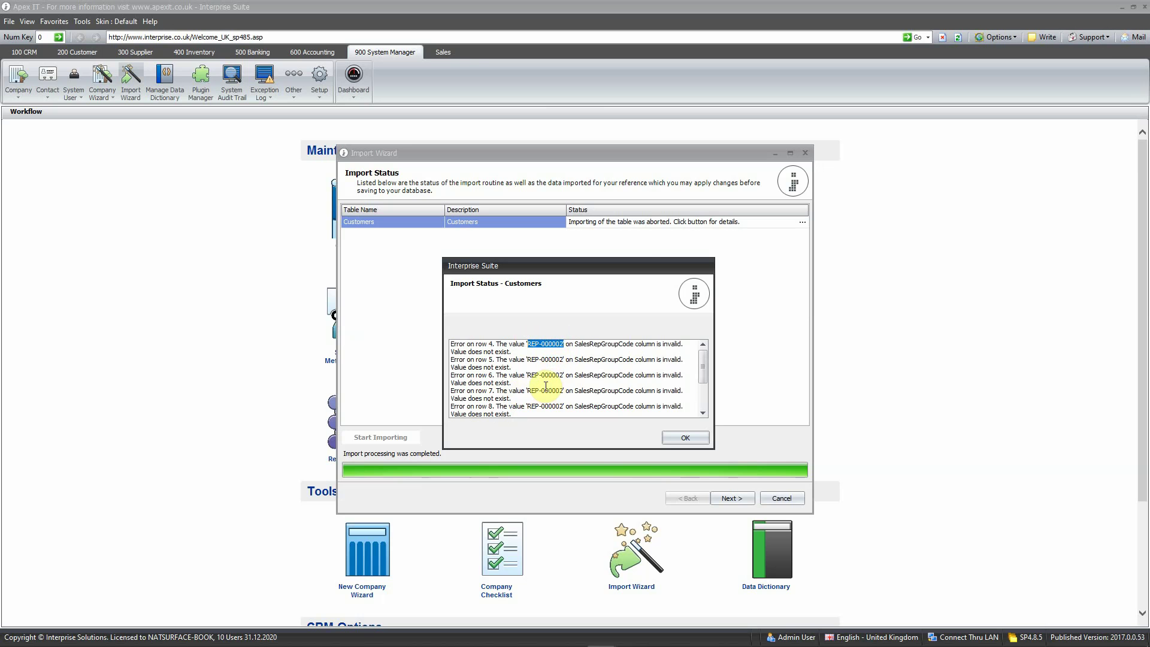
Close the import error details and finish the Import Wizard.
left_click(678, 438)
left_click(734, 499)
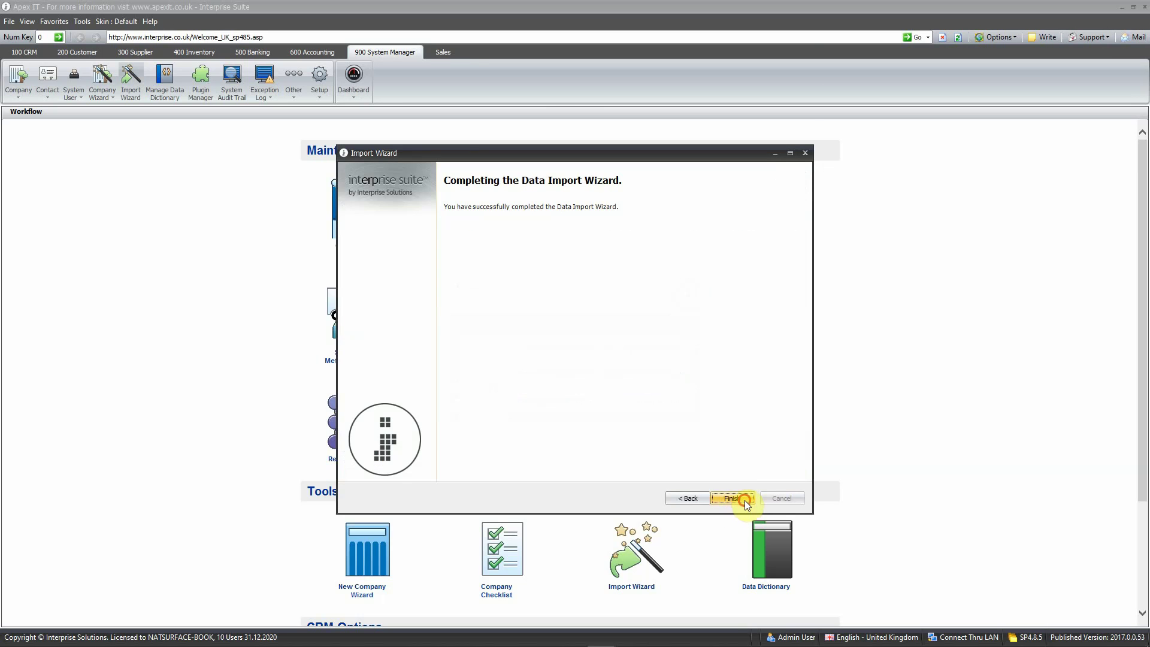
left_click(737, 500)
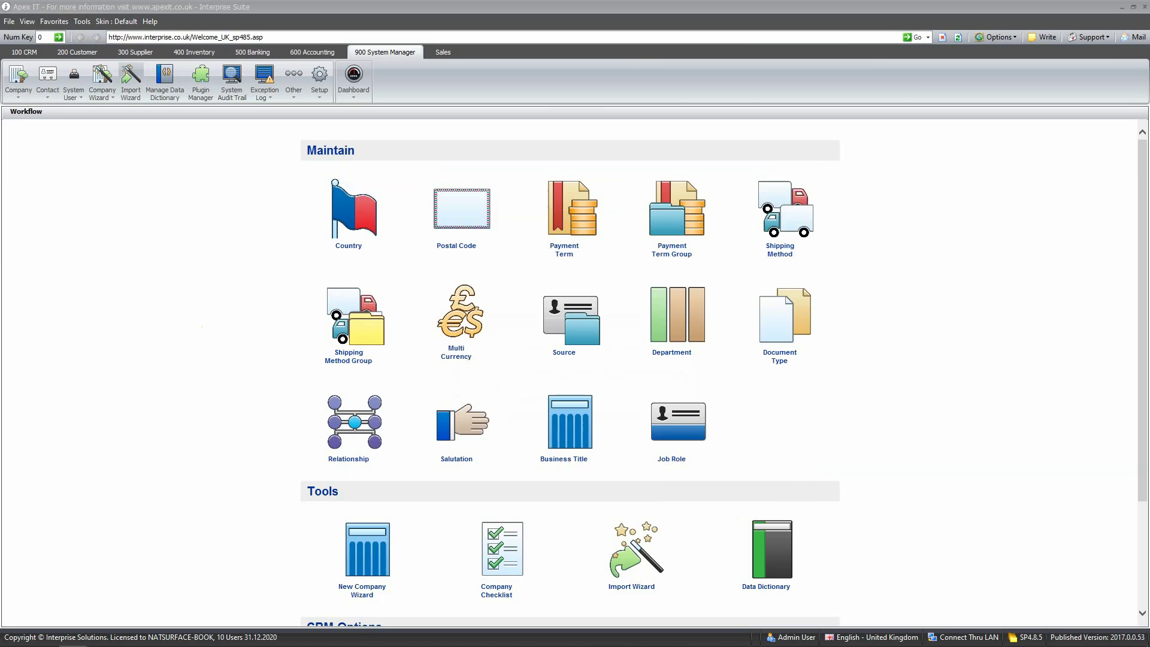
Switch to 5.Customers.xlsx in Excel and fill REP-000001 down the SalesRepGroupCode column from T2 to T11.
key("alt+Tab")
left_click(836, 448)
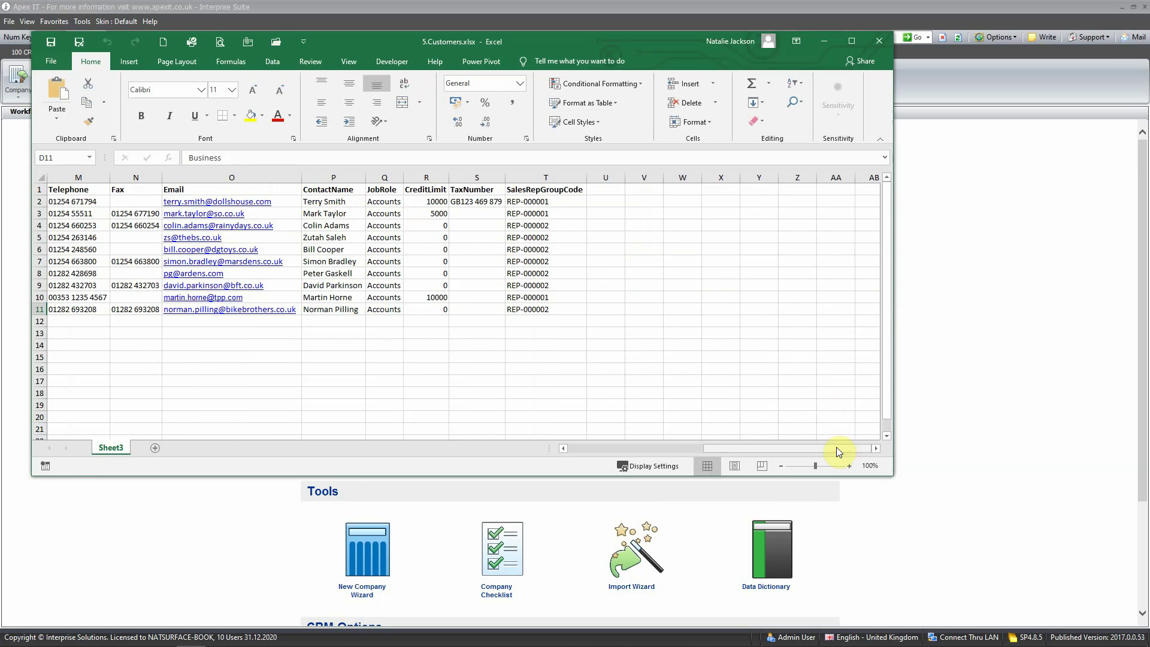
left_click(576, 202)
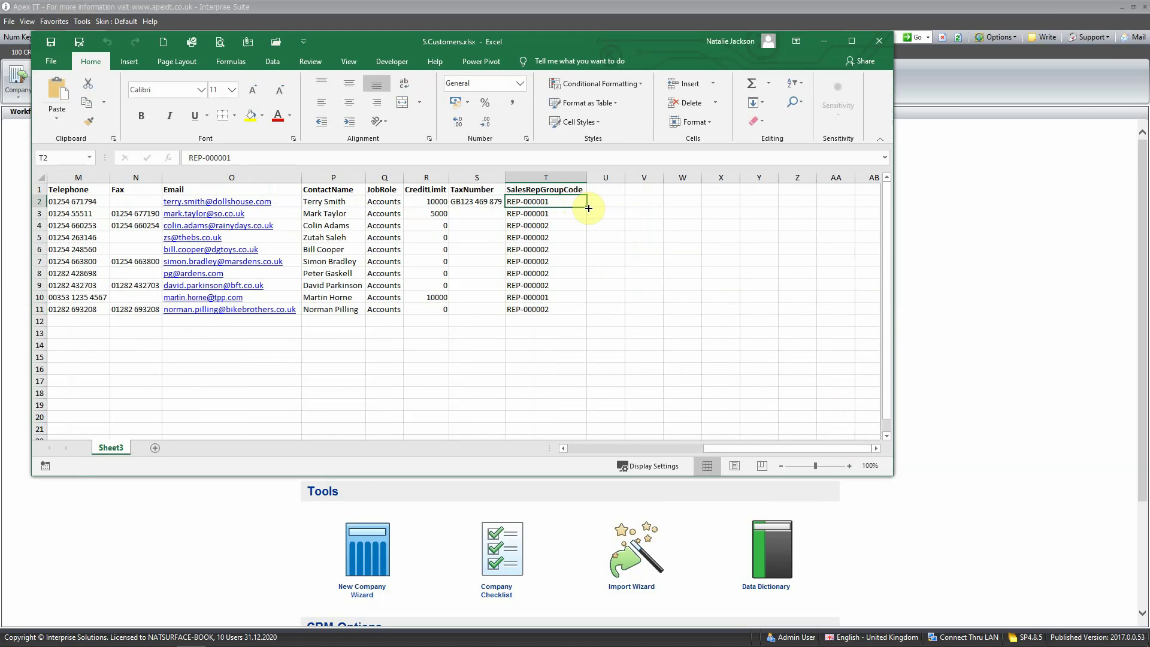
left_click_drag(576, 201, 577, 310)
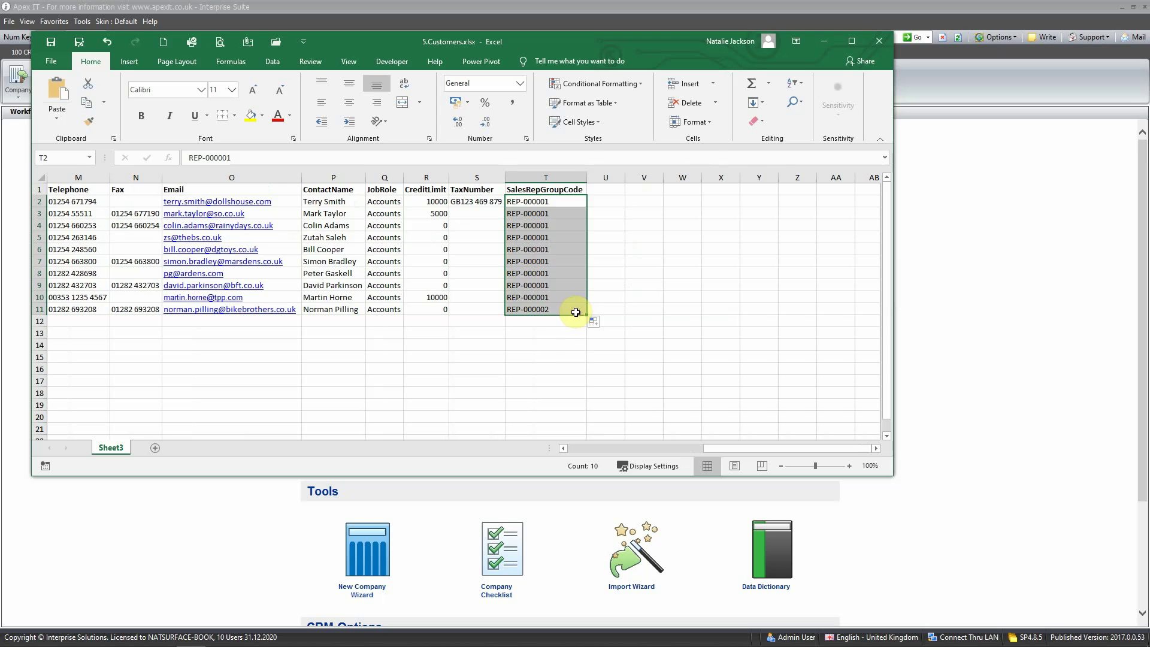
Save the corrected 5.Customers.xlsx workbook and close it.
left_click(547, 345)
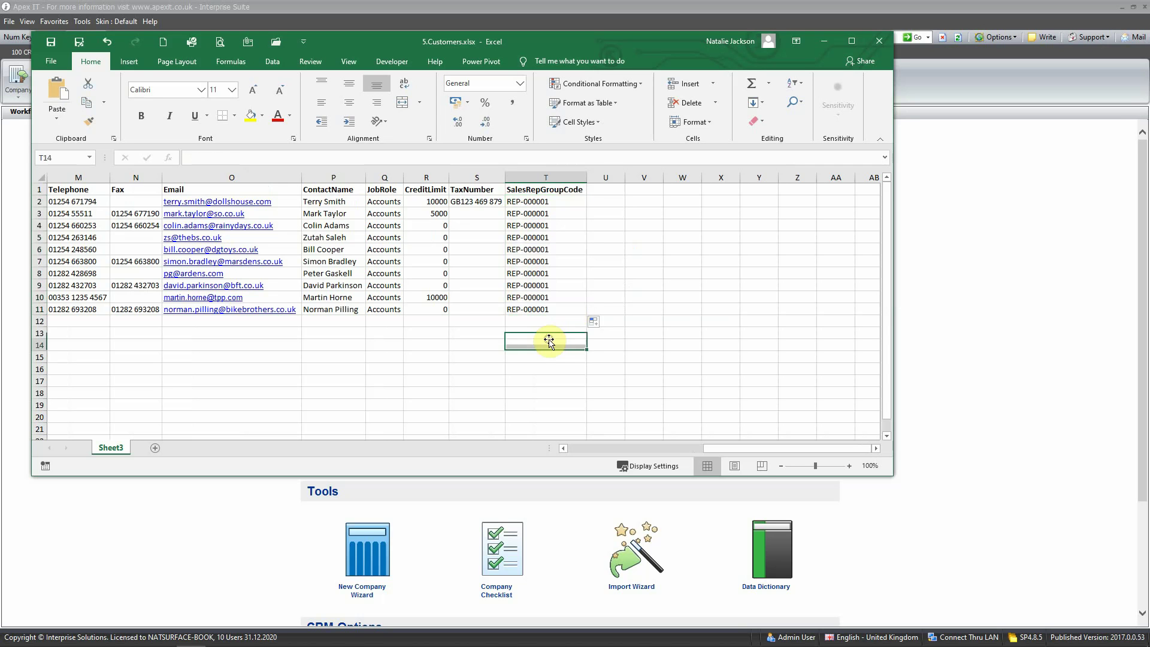
left_click(50, 45)
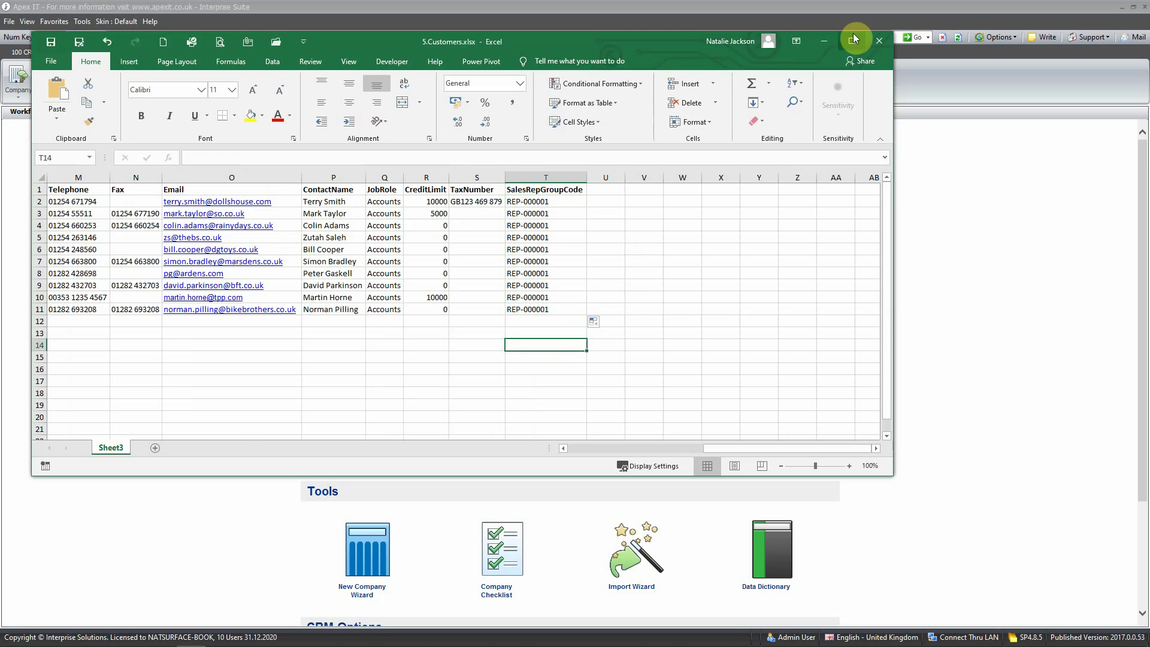
left_click(878, 40)
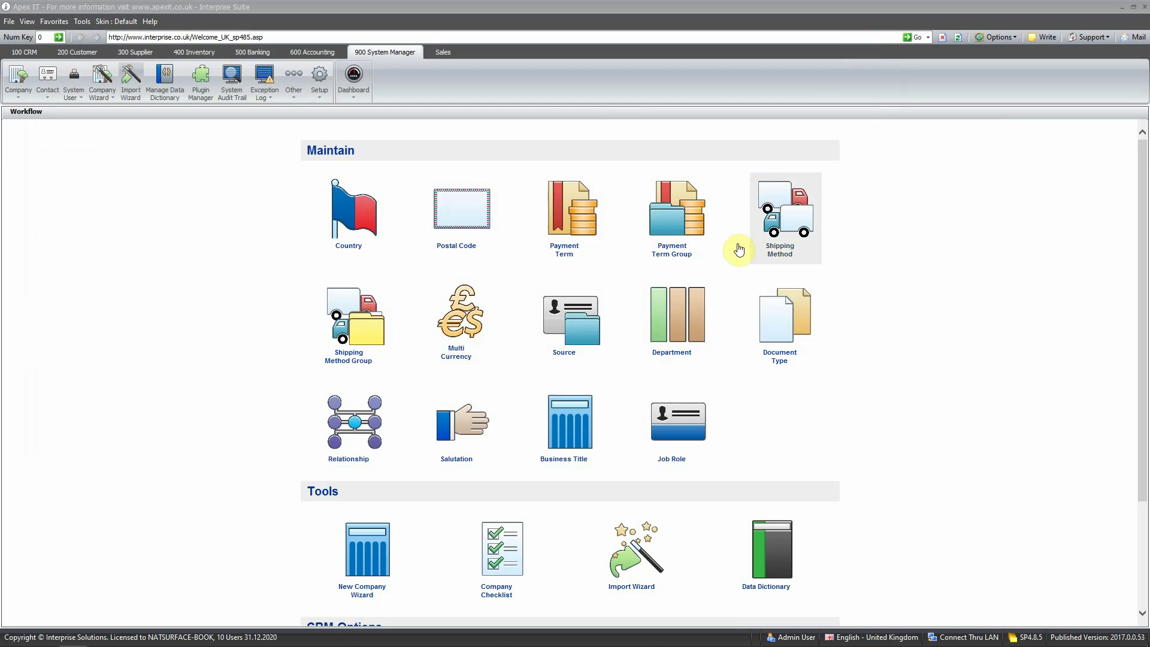
Start the Import Wizard from the System Manager module again and choose Customer as the table source.
left_click(415, 58)
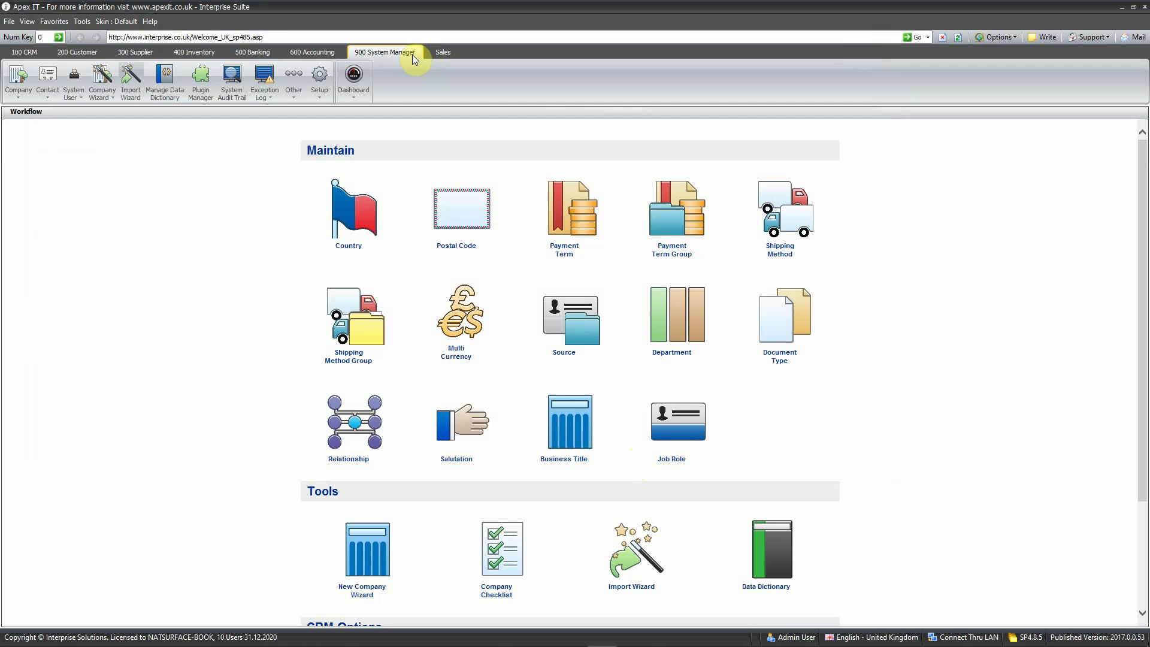
left_click(137, 86)
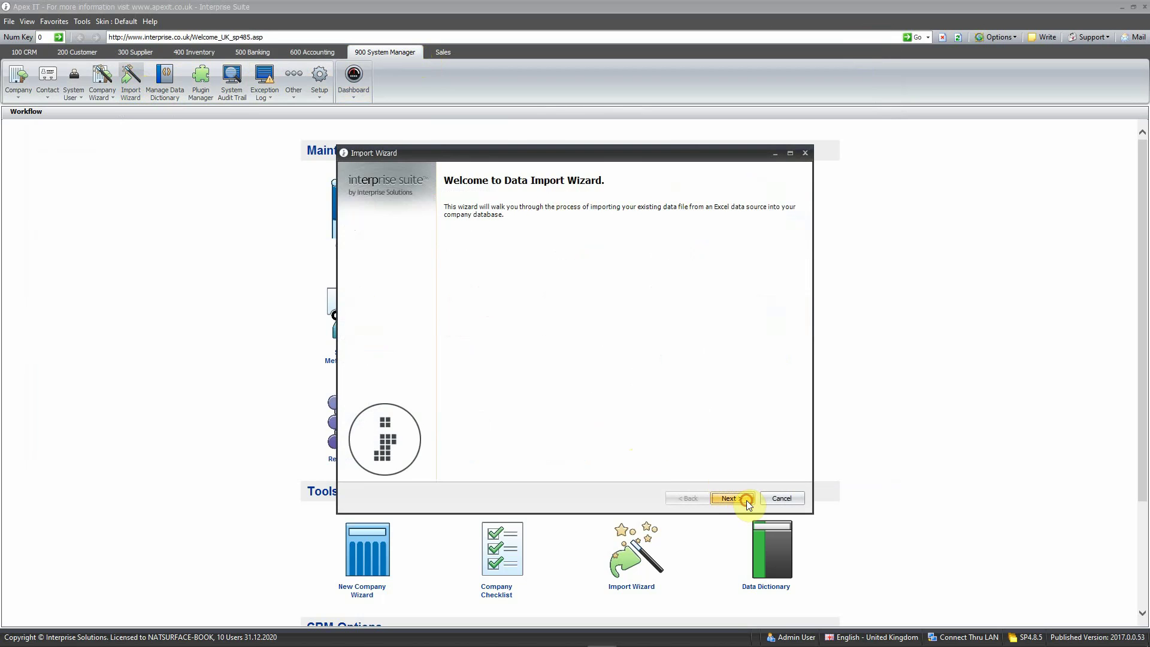
left_click(746, 501)
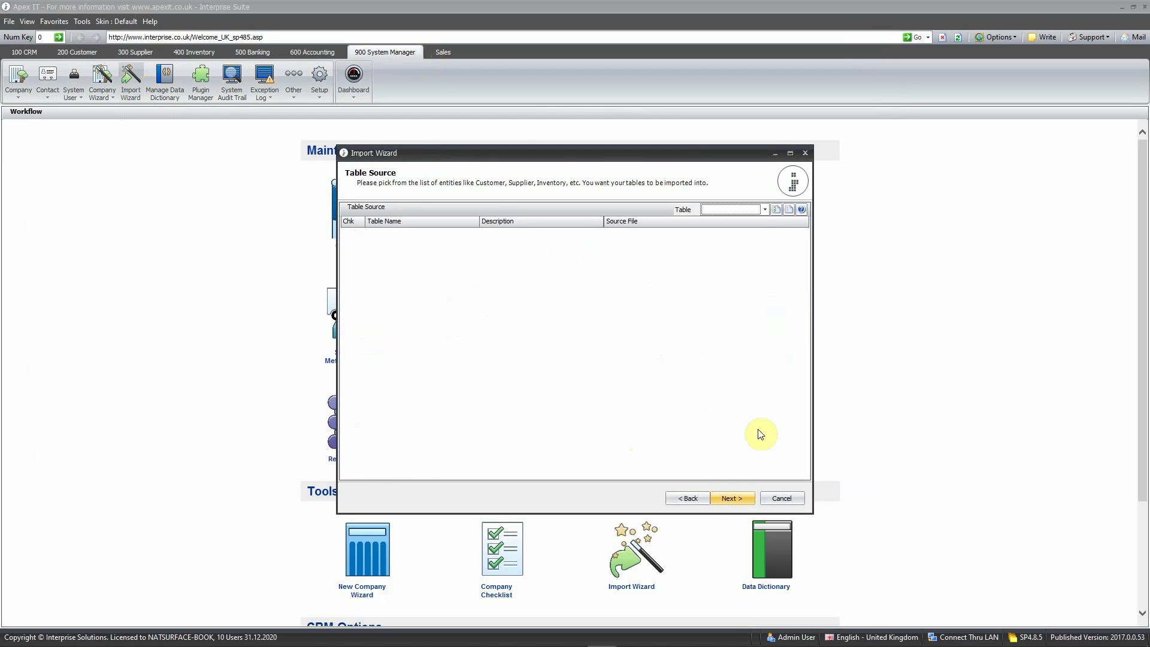
left_click(766, 210)
left_click(732, 242)
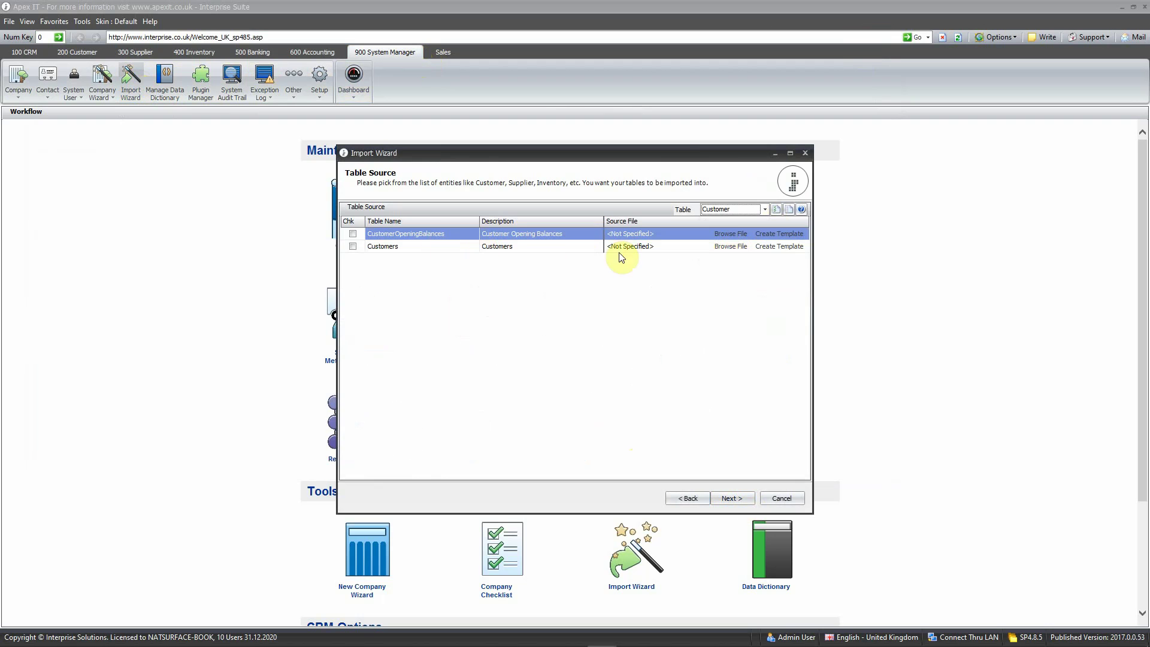
Set the corrected 5.Customers.xlsx as the source file for the Customers table.
left_click(742, 248)
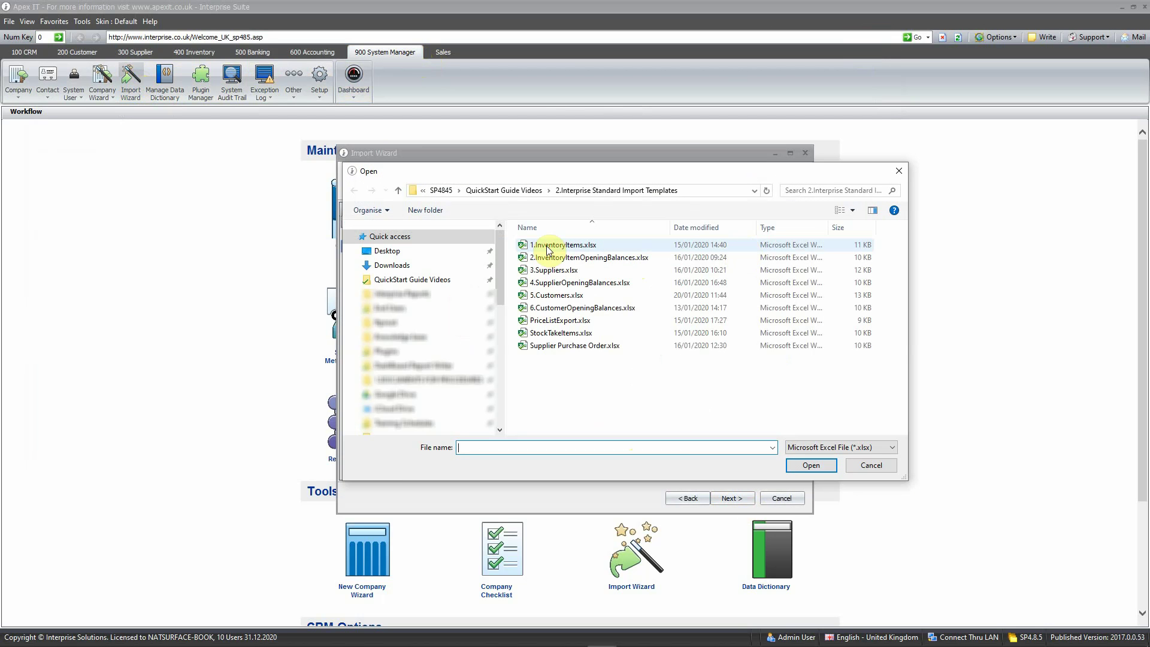
left_click(546, 295)
double_click(563, 295)
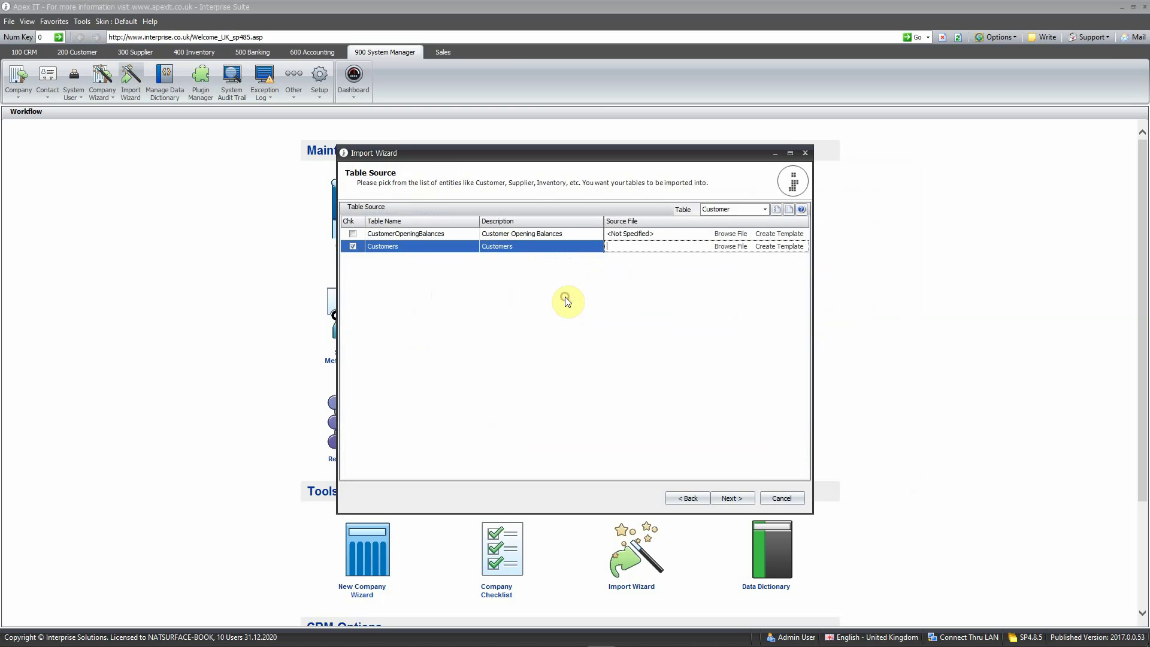
Run the import of the Customers table and finish the Import Wizard.
left_click(750, 497)
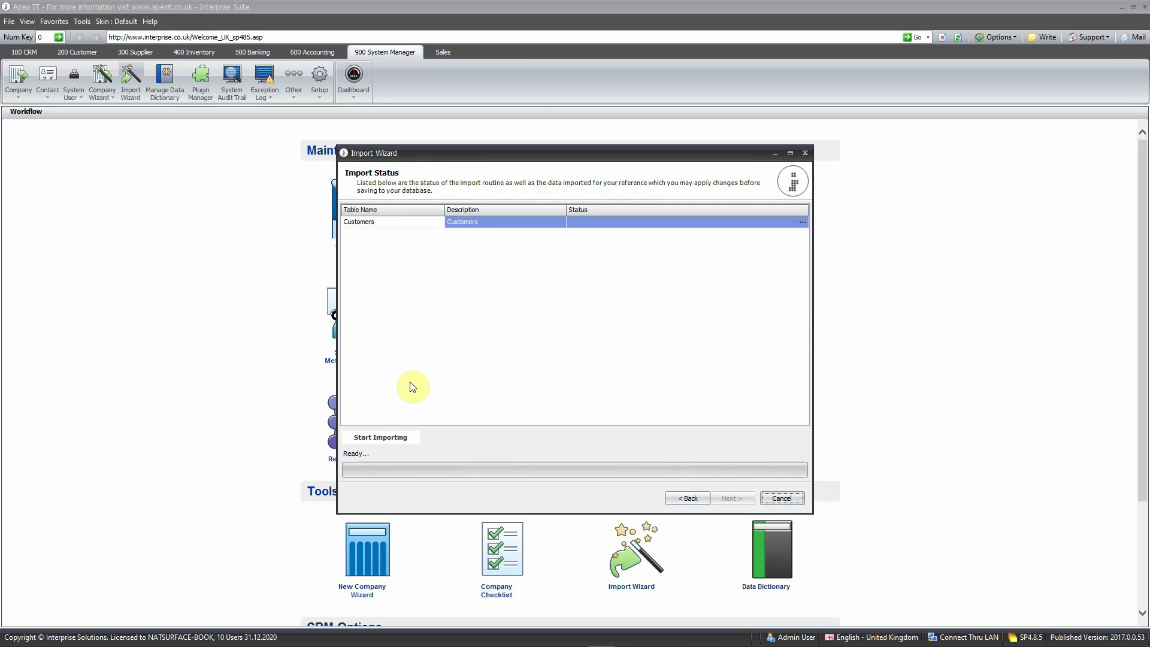
left_click(414, 440)
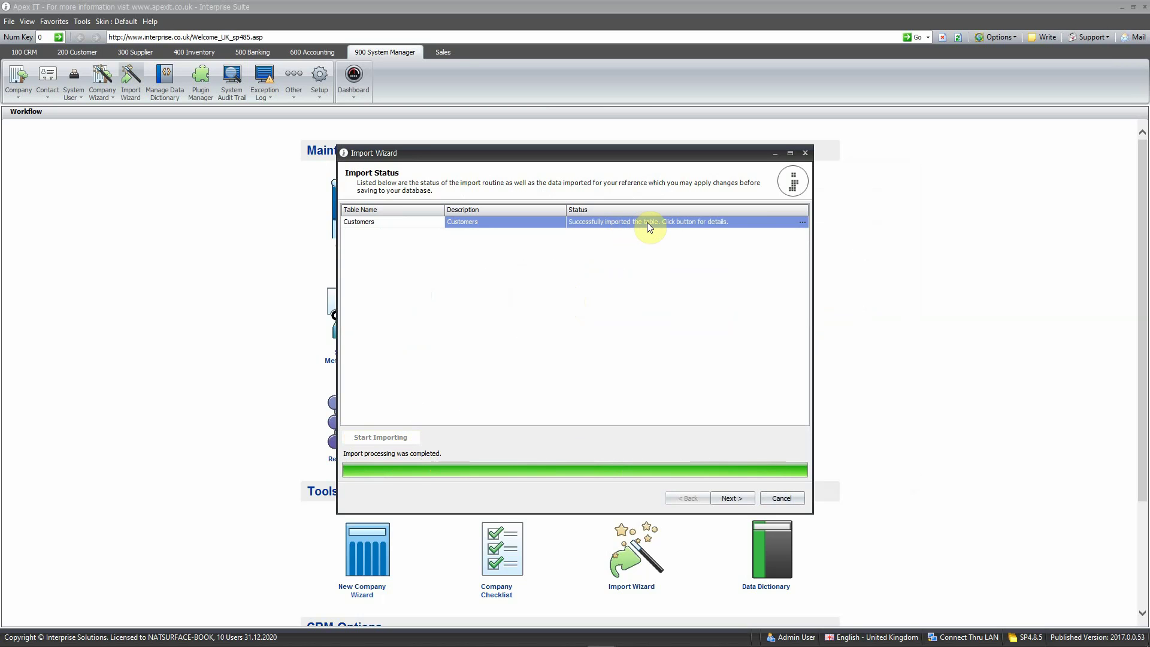
left_click(746, 501)
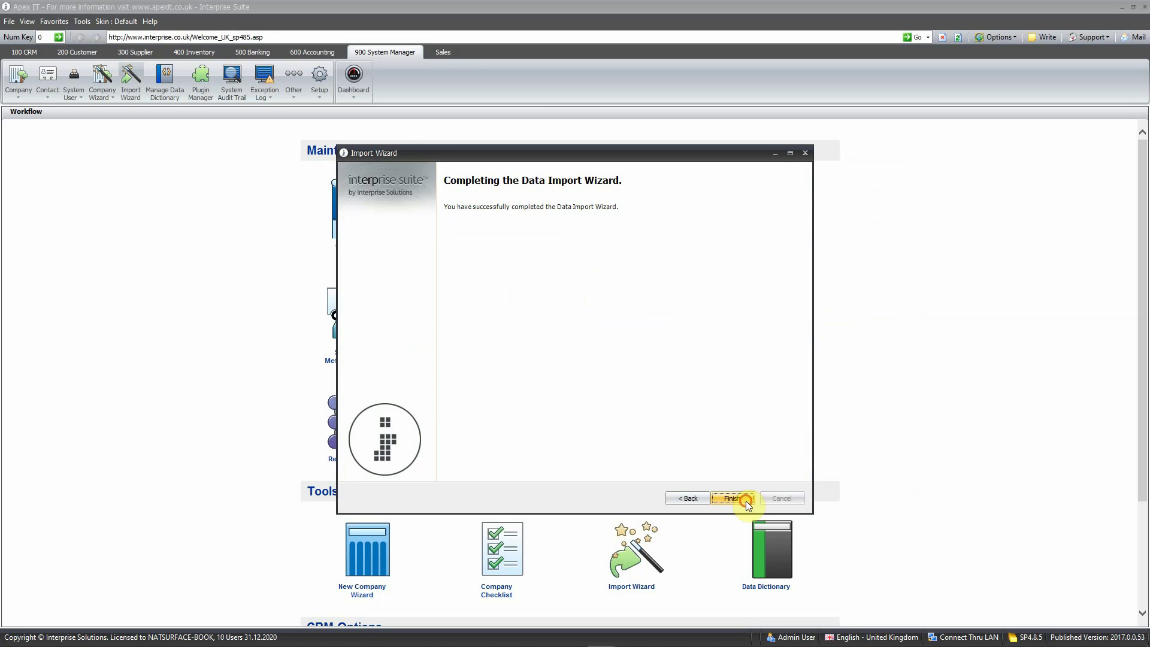
left_click(745, 501)
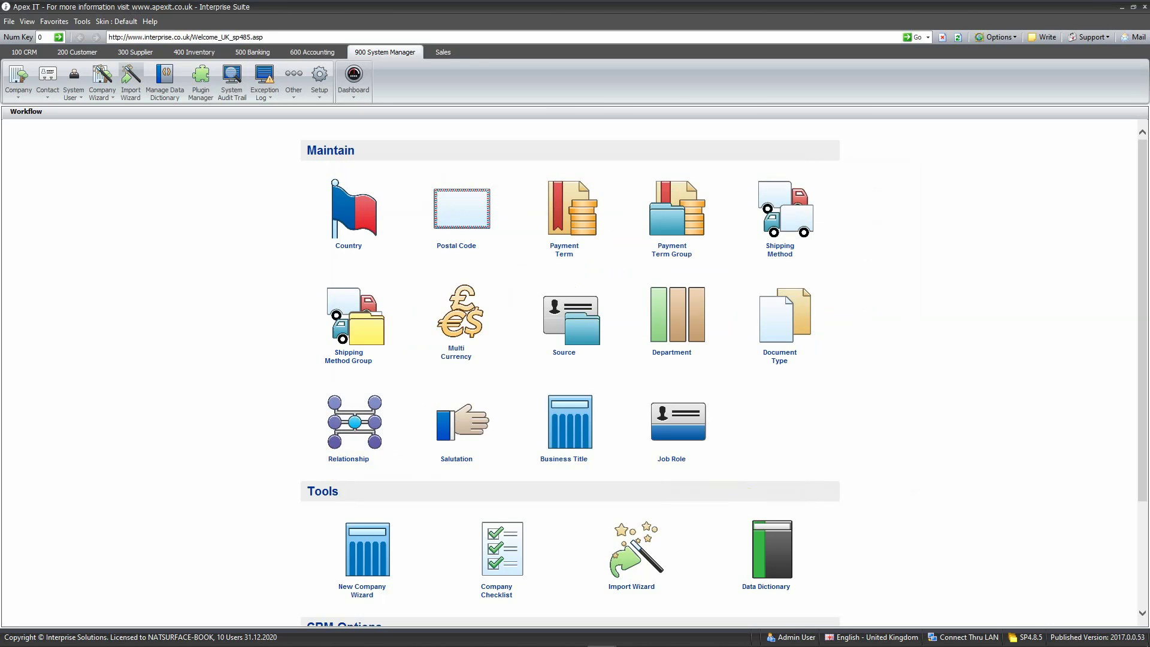